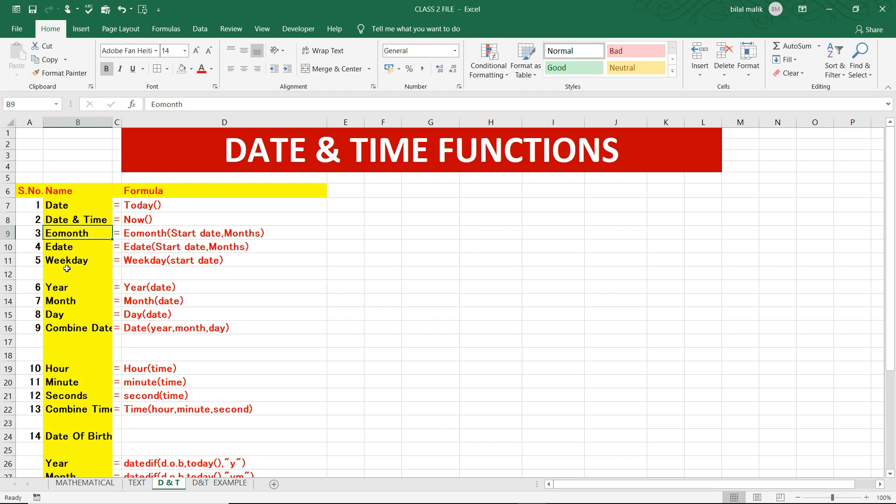
Review the list of date and time function names and their formulas on the D & T sheet
{"action": "key", "text": "Down"}
{"action": "key", "text": "Down"}
{"action": "key", "text": "Down"}
{"action": "key", "text": "Down"}
{"action": "key", "text": "Down"}
{"action": "key", "text": "Down"}
{"action": "key", "text": "Down"}
{"action": "key", "text": "Down"}
{"action": "key", "text": "Down"}
{"action": "key", "text": "Down"}
{"action": "key", "text": "Down"}
{"action": "key", "text": "Down"}
{"action": "key", "text": "Down"}
{"action": "key", "text": "Down"}
{"action": "key", "text": "Down"}
{"action": "key", "text": "Down"}
{"action": "key", "text": "Down"}
{"action": "key", "text": "Down"}
{"action": "key", "text": "Down"}
{"action": "key", "text": "Down"}
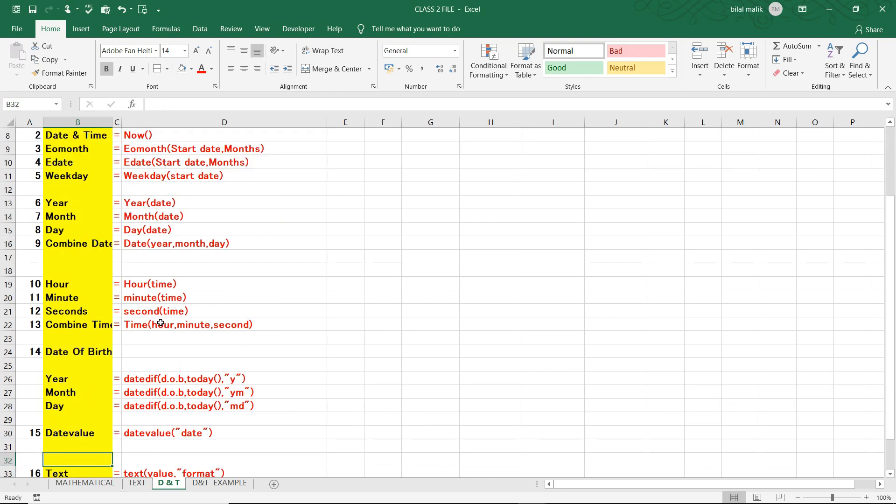
{"action": "key", "text": "Up"}
{"action": "key", "text": "Up"}
{"action": "key", "text": "Up"}
{"action": "key", "text": "Up"}
{"action": "key", "text": "Up"}
{"action": "key", "text": "Up"}
{"action": "key", "text": "Up"}
{"action": "key", "text": "Up"}
{"action": "key", "text": "Up"}
{"action": "key", "text": "Up"}
{"action": "key", "text": "Up"}
{"action": "key", "text": "Up"}
{"action": "key", "text": "Up"}
{"action": "key", "text": "Up"}
{"action": "key", "text": "Up"}
{"action": "key", "text": "Up"}
{"action": "key", "text": "Up"}
{"action": "key", "text": "Up"}
{"action": "key", "text": "Up"}
{"action": "key", "text": "Up"}
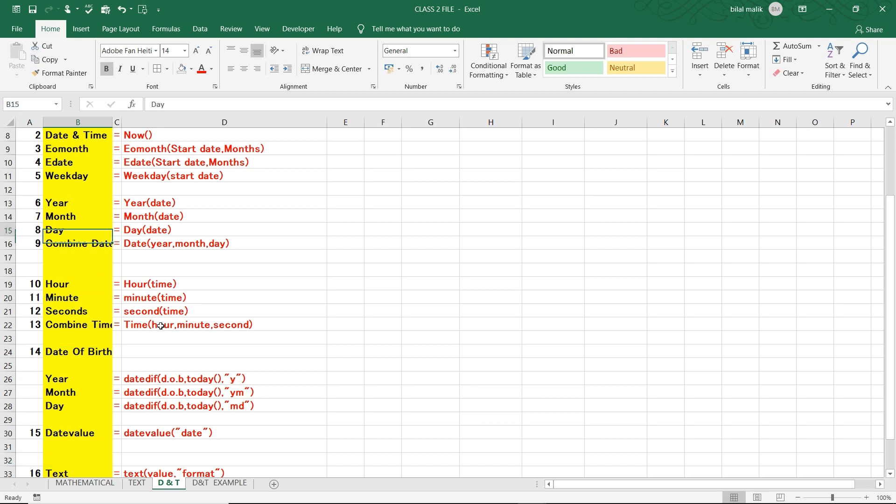
{"action": "key", "text": "Down"}
{"action": "key", "text": "Down"}
{"action": "key", "text": "Down"}
{"action": "key", "text": "Down"}
{"action": "key", "text": "Down"}
{"action": "key", "text": "Down"}
{"action": "key", "text": "Down"}
{"action": "key", "text": "Down"}
{"action": "key", "text": "Down"}
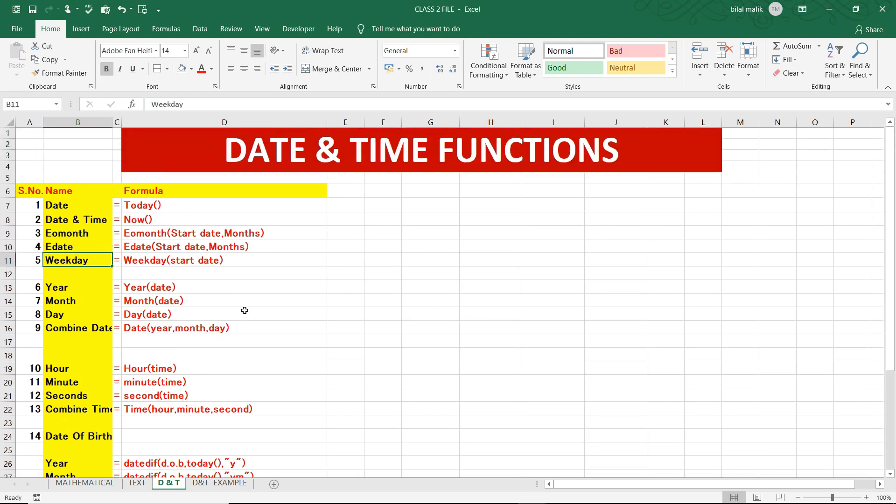
On the D&T EXAMPLE sheet, enter the formula =TODAY() in cell C7 of the TODAY row
{"action": "left_click", "coordinate": [220, 481]}
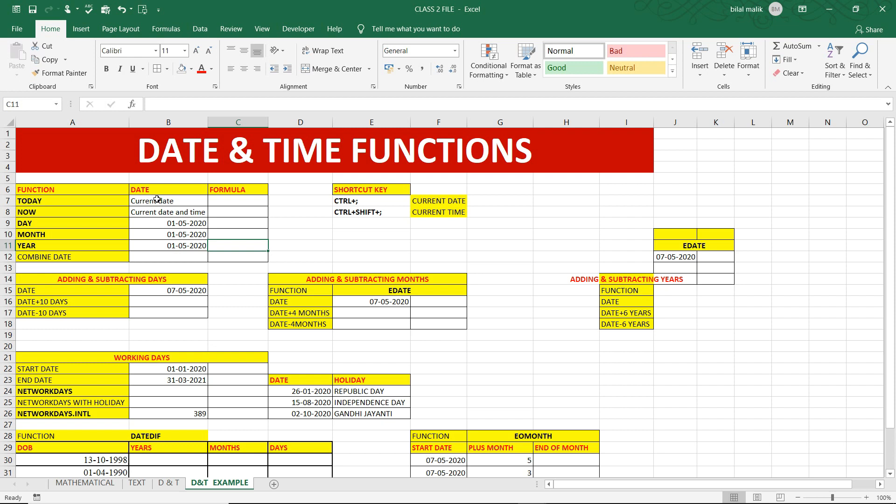
{"action": "left_click", "coordinate": [235, 199]}
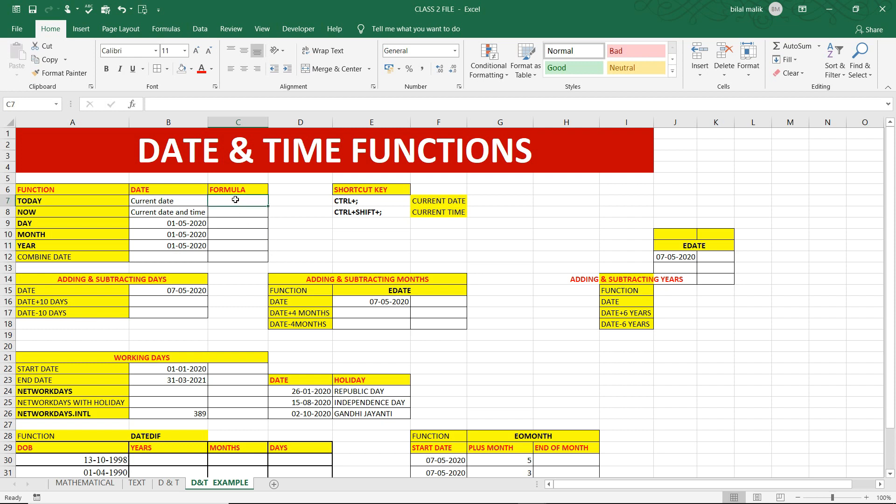
{"action": "scroll", "coordinate": [235, 199], "scroll_direction": "up", "scroll_amount": 1}
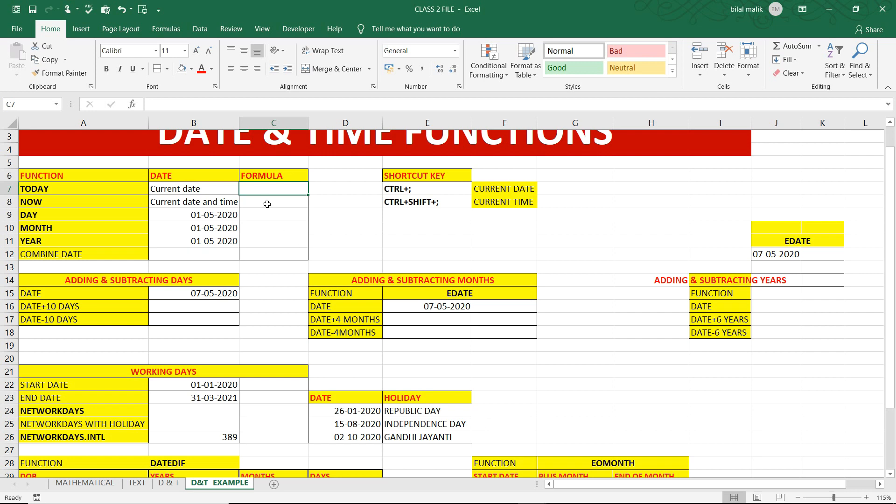
{"action": "type", "text": "="}
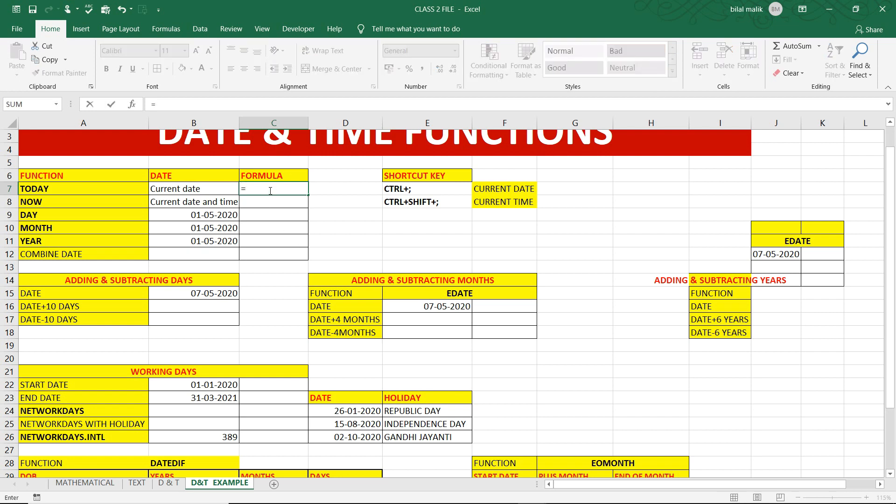
{"action": "type", "text": "to"}
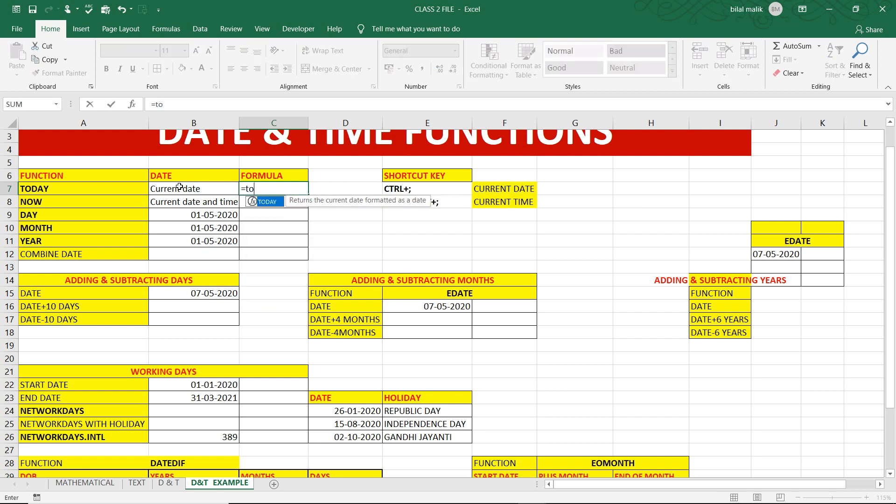
{"action": "type", "text": "day()"}
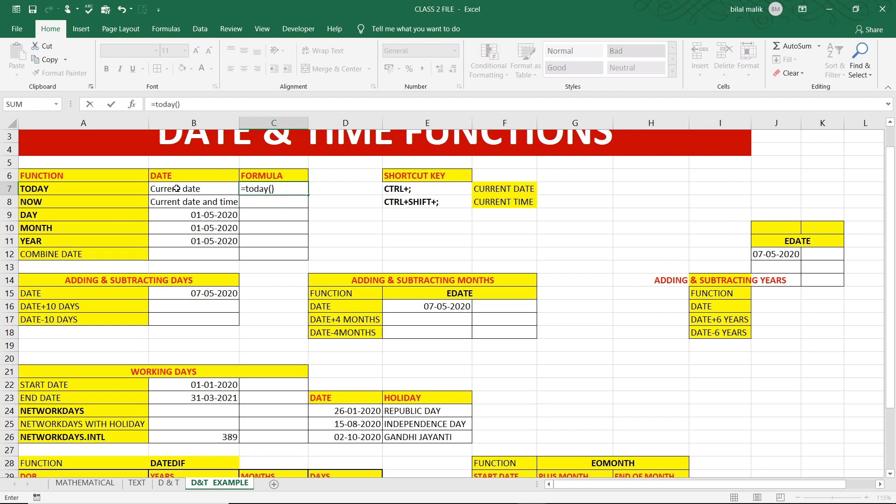
{"action": "left_click", "coordinate": [264, 207]}
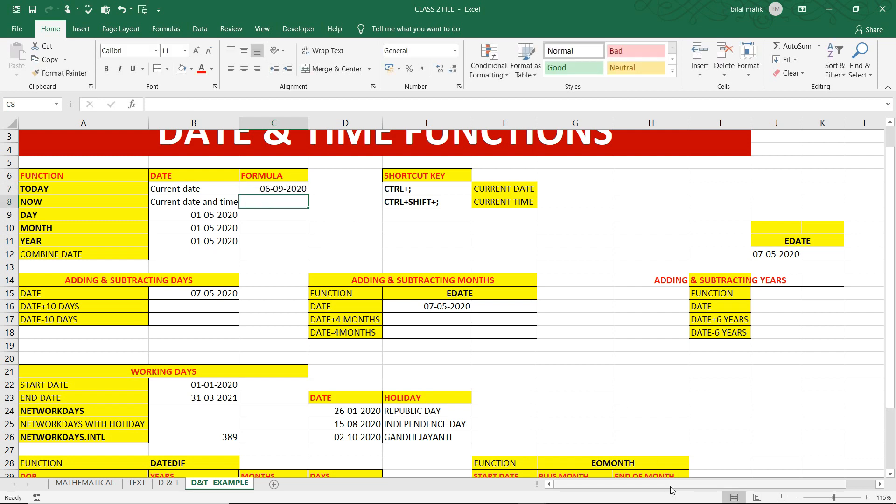
{"action": "left_click", "coordinate": [279, 189]}
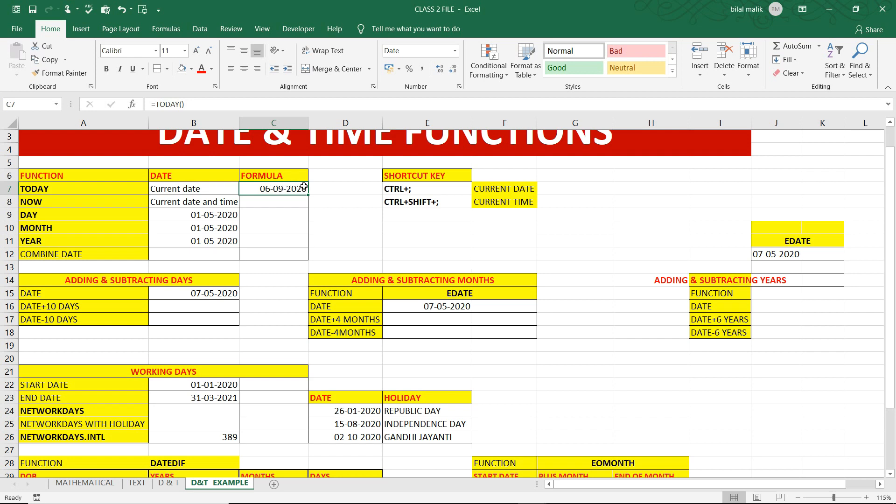
Enter the formula =NOW() in cell C8 and auto-fit the width of column C to its contents
{"action": "mouse_move", "coordinate": [834, 502]}
{"action": "left_click", "coordinate": [32, 201]}
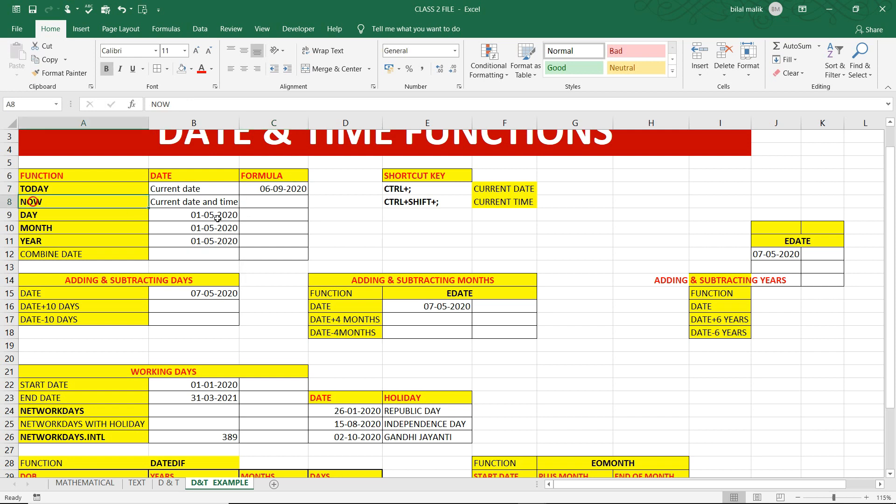
{"action": "left_click", "coordinate": [263, 203]}
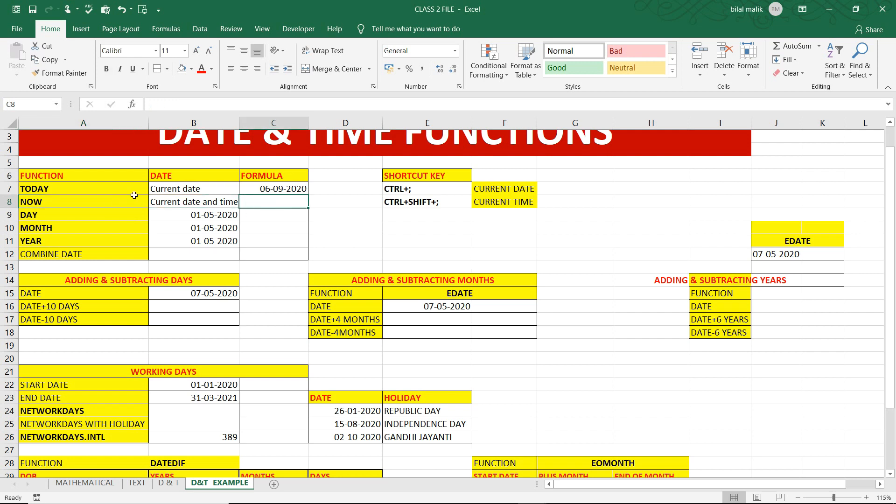
{"action": "type", "text": "="}
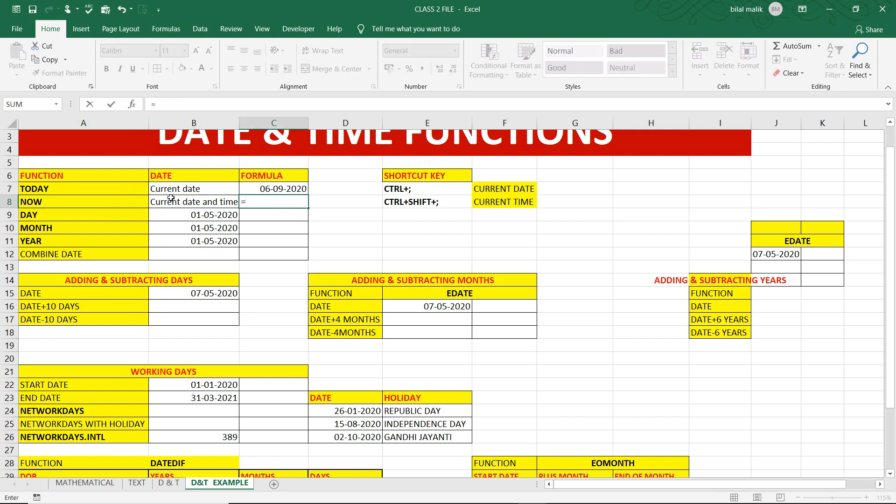
{"action": "type", "text": "now"}
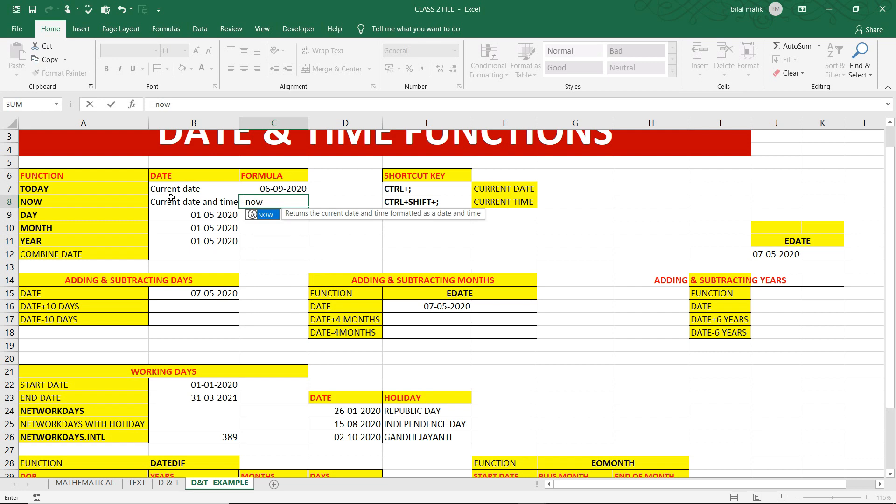
{"action": "type", "text": "()"}
{"action": "key", "text": "Return"}
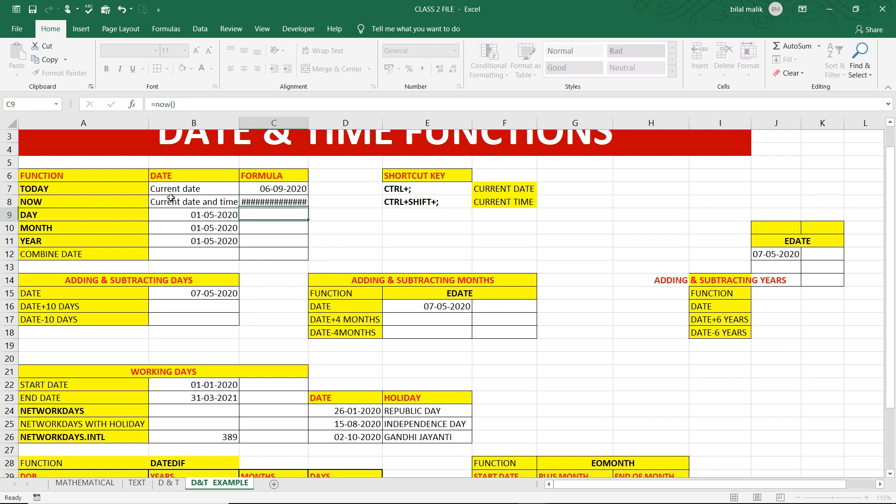
{"action": "left_click", "coordinate": [256, 202]}
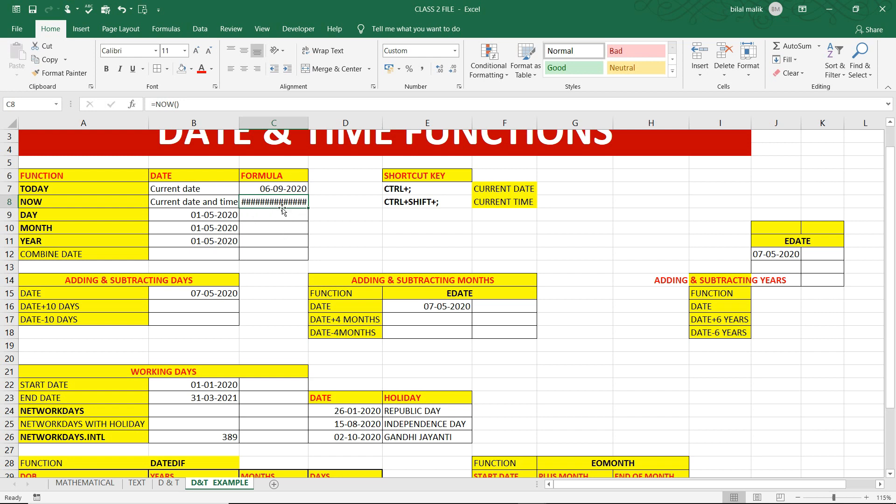
{"action": "double_click", "coordinate": [309, 123]}
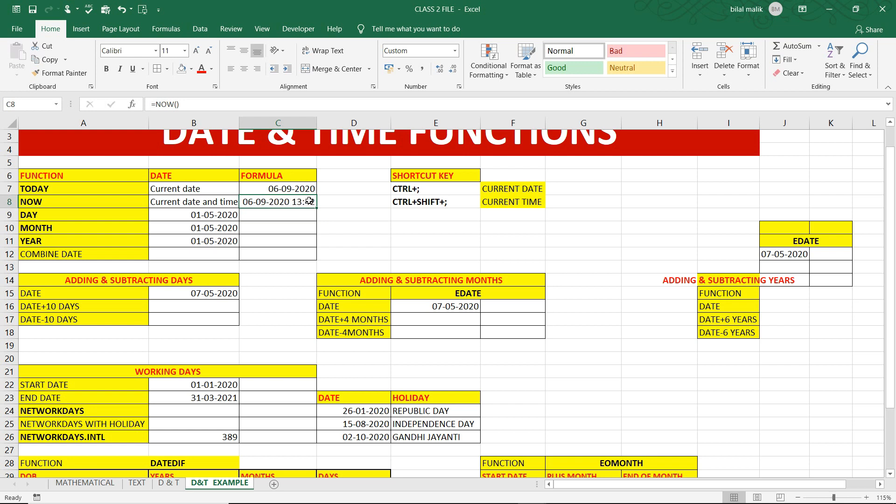
Insert the current date as a static value in cell G7 and the current time as a static value in cell G8
{"action": "mouse_move", "coordinate": [845, 491]}
{"action": "left_click", "coordinate": [570, 186]}
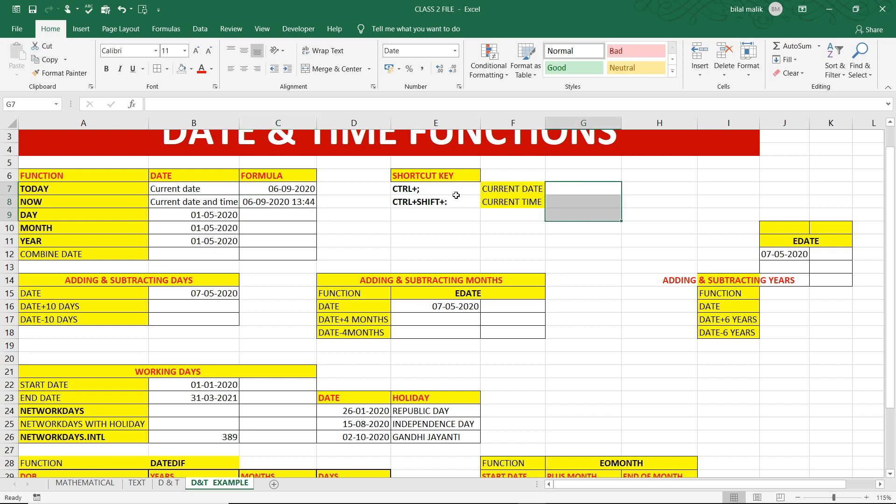
{"action": "left_click", "coordinate": [456, 196]}
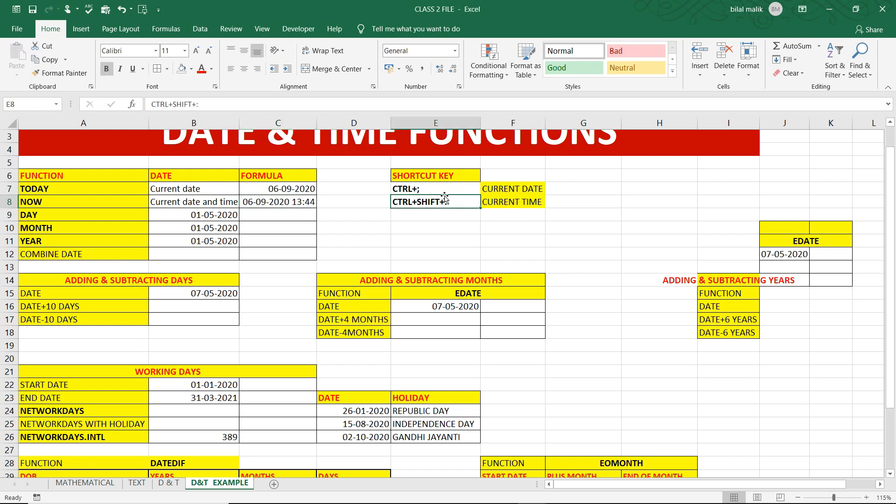
{"action": "left_click", "coordinate": [554, 188]}
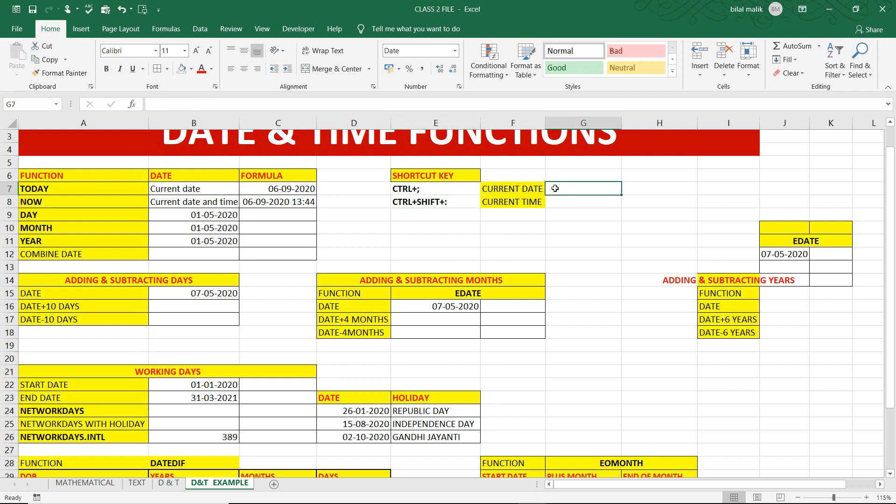
{"action": "key", "text": "ctrl+semicolon"}
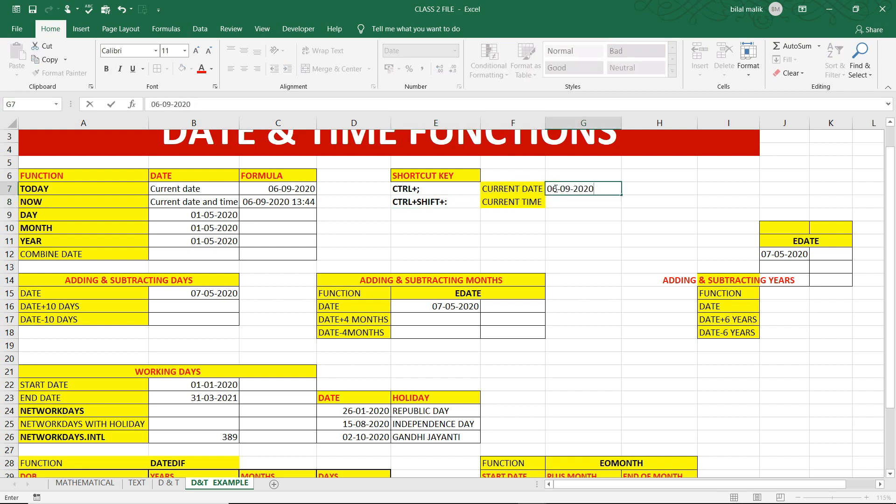
{"action": "key", "text": "Return"}
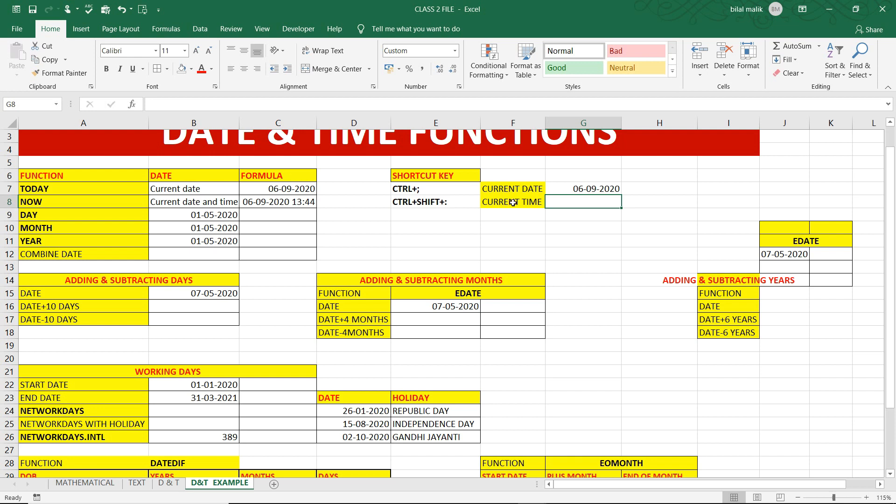
{"action": "key", "text": "ctrl+shift+semicolon"}
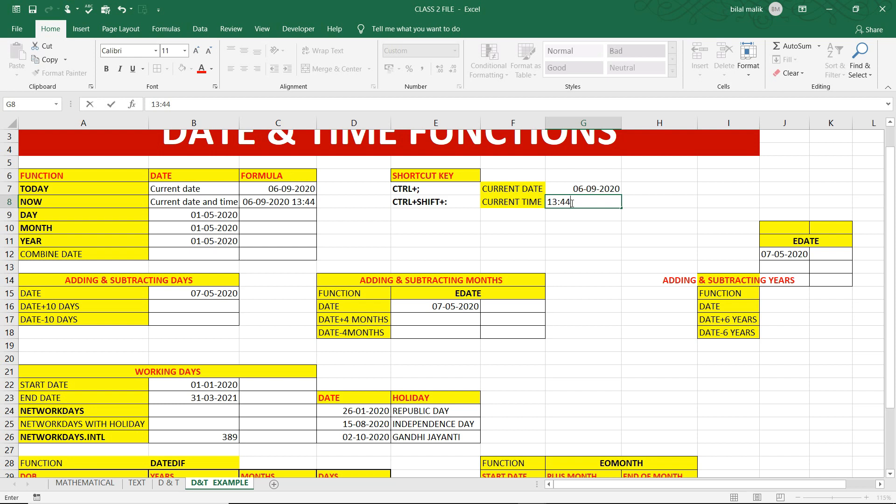
{"action": "key", "text": "Return"}
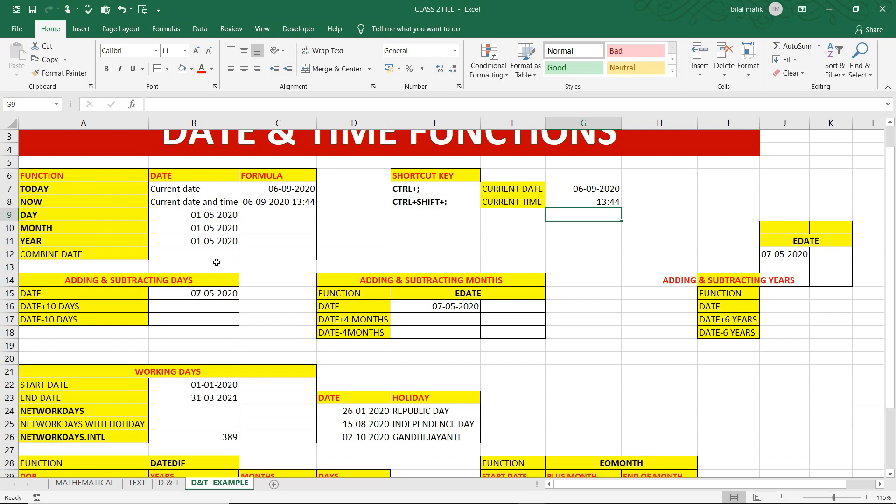
Enter the formula =DAY(B9) in cell C9 to extract the day from the date in the DAY row
{"action": "left_click", "coordinate": [275, 211]}
{"action": "type", "text": "="}
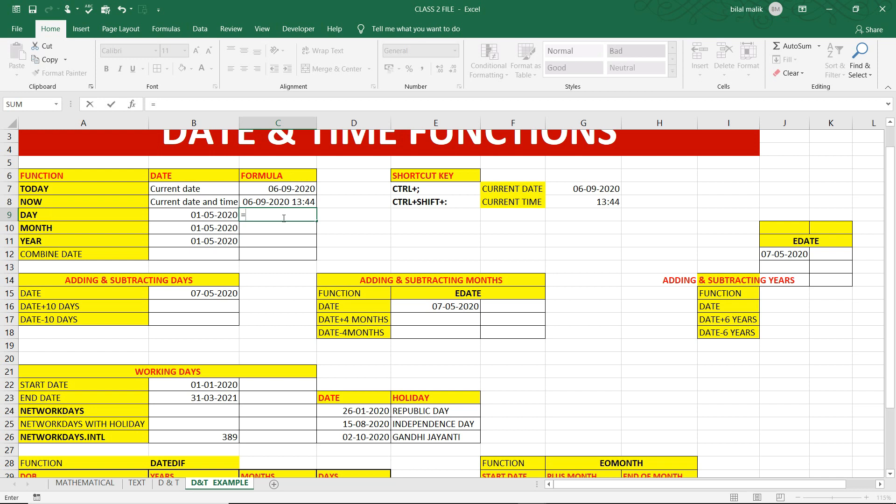
{"action": "type", "text": "day"}
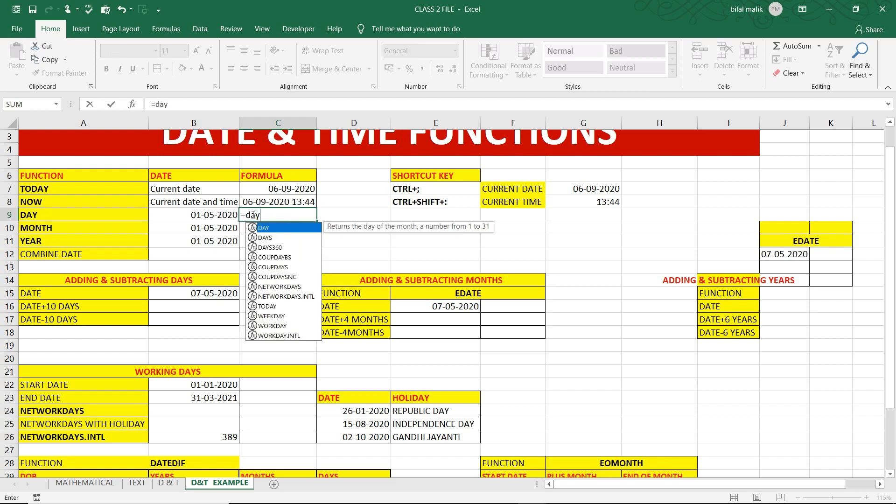
{"action": "key", "text": "Tab"}
{"action": "left_click", "coordinate": [221, 214]}
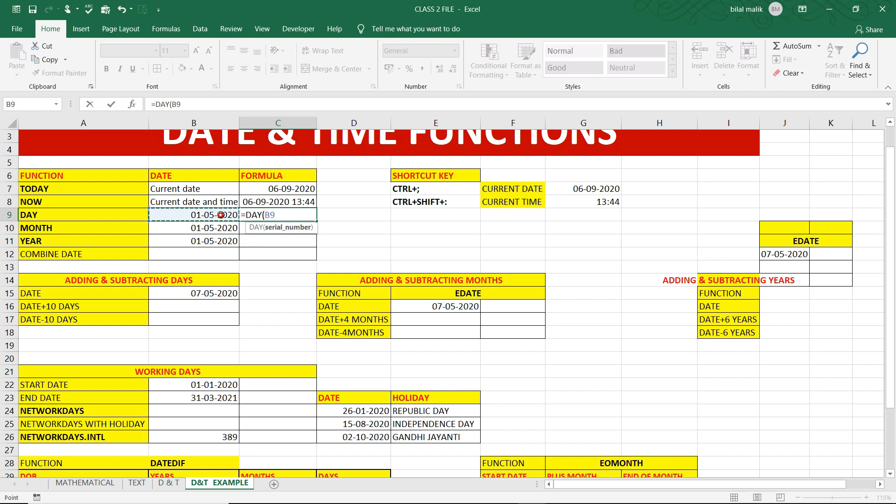
{"action": "type", "text": ")"}
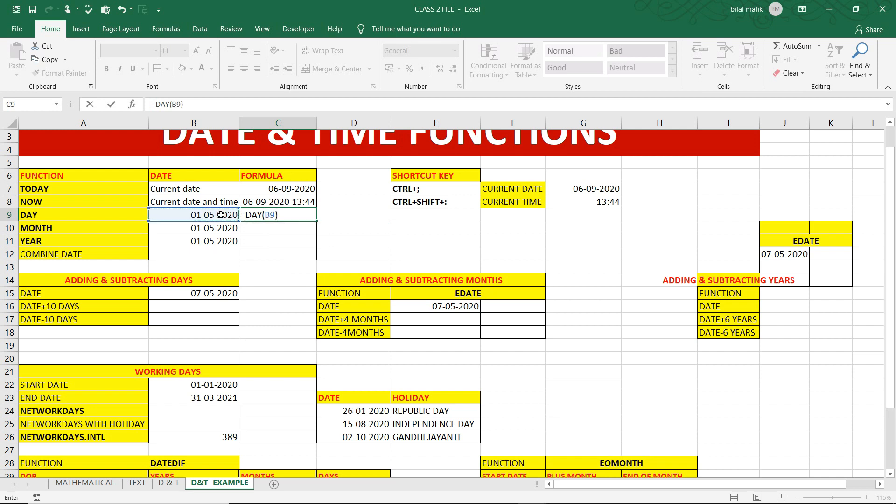
{"action": "key", "text": "Return"}
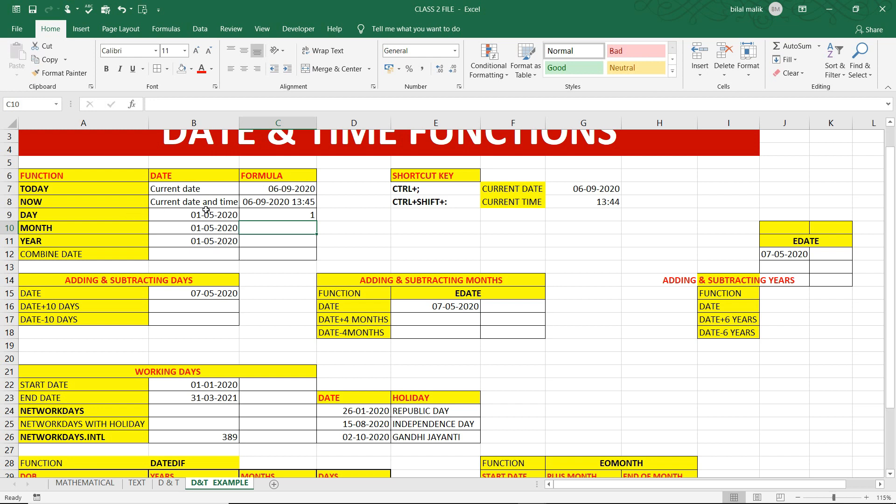
{"action": "left_click", "coordinate": [305, 214]}
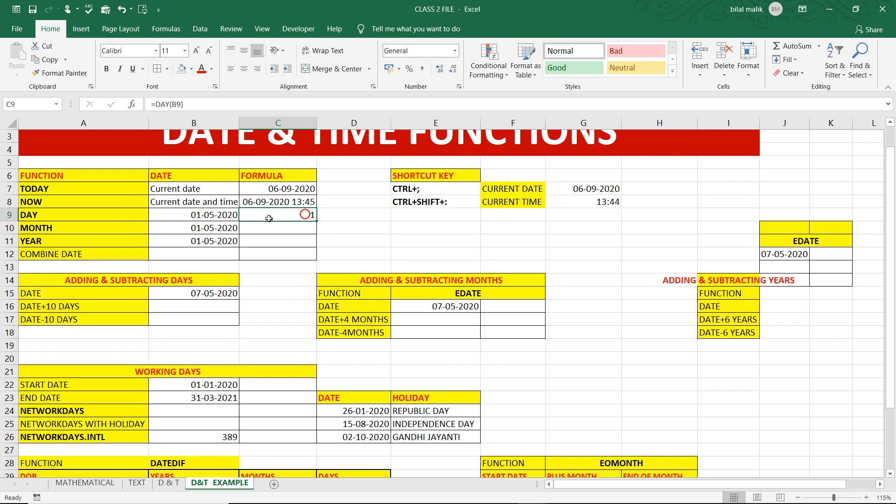
Enter the formula =MONTH(B10) in cell C10 to extract the month from the date in the MONTH row
{"action": "left_click", "coordinate": [253, 228]}
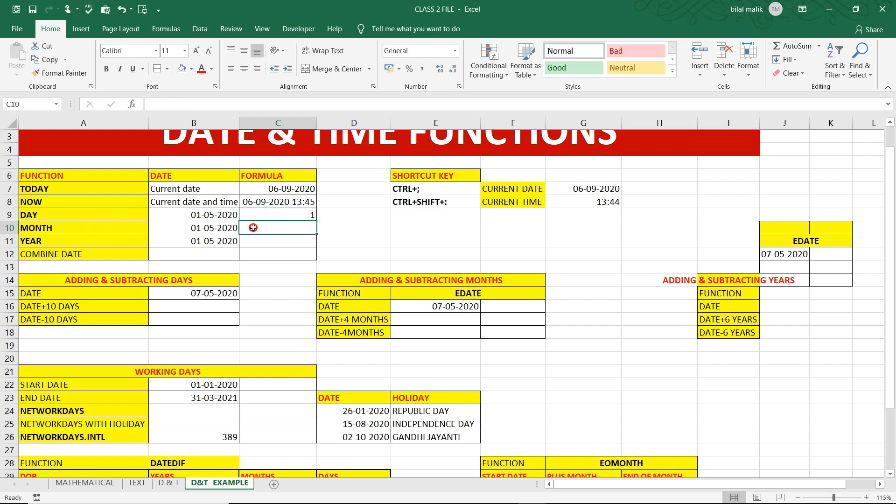
{"action": "type", "text": "=mont"}
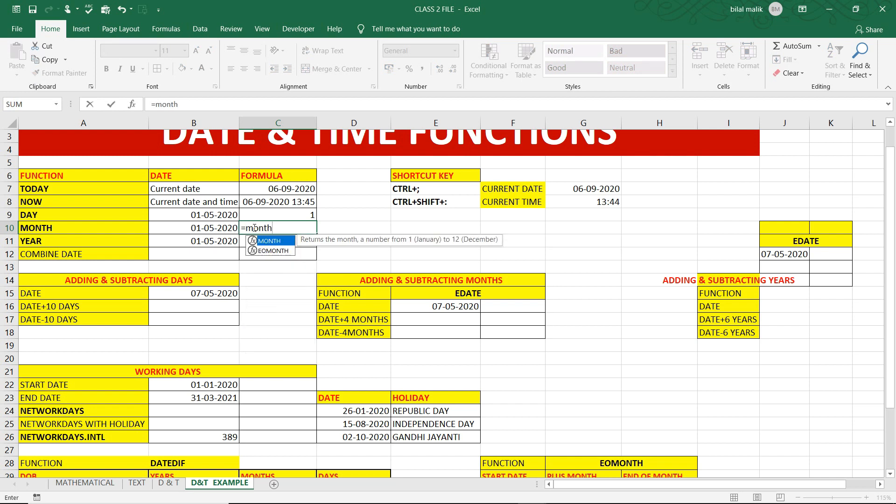
{"action": "type", "text": "h"}
{"action": "key", "text": "Tab"}
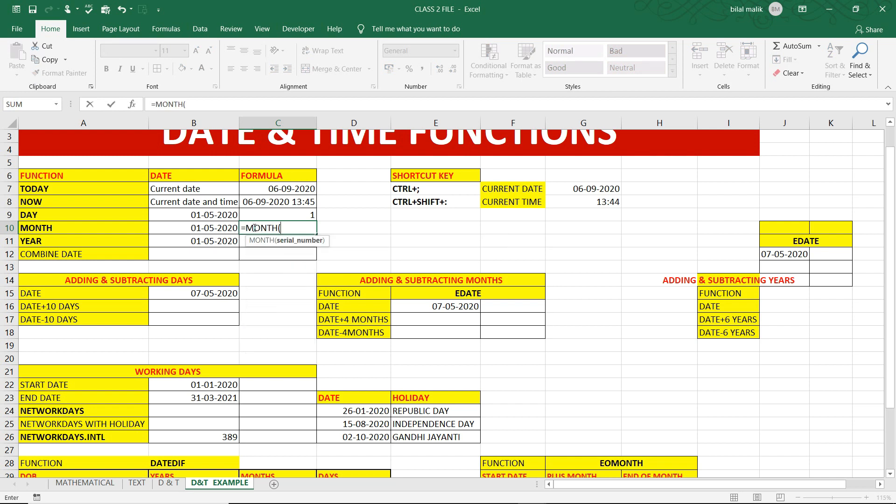
{"action": "left_click", "coordinate": [217, 228]}
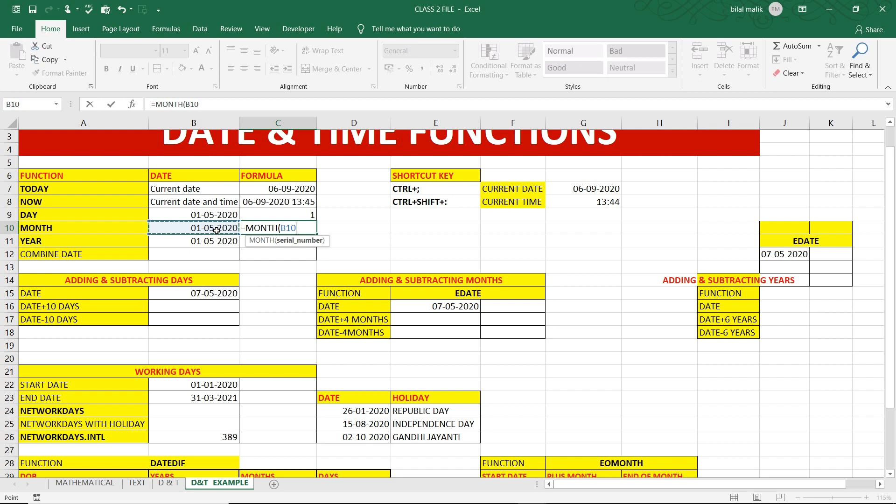
{"action": "key", "text": "Return"}
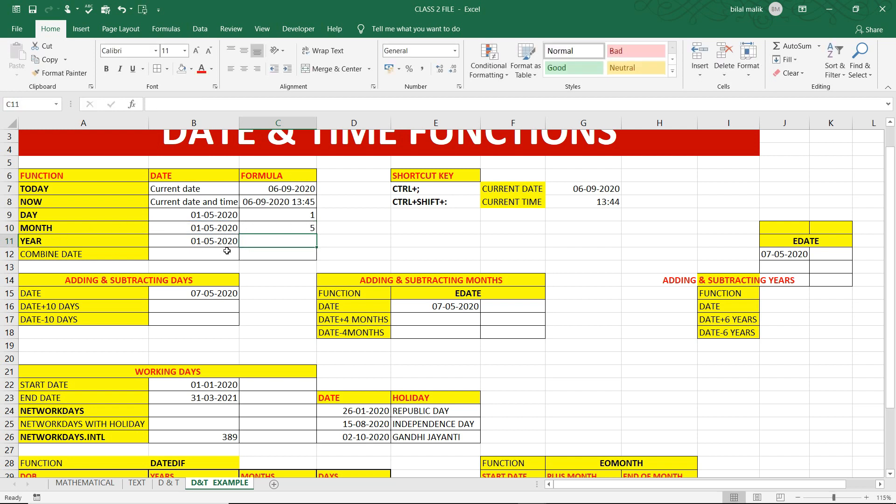
Enter the formula =YEAR(B11) in cell C11 to extract the year from the date in the YEAR row
{"action": "type", "text": "="}
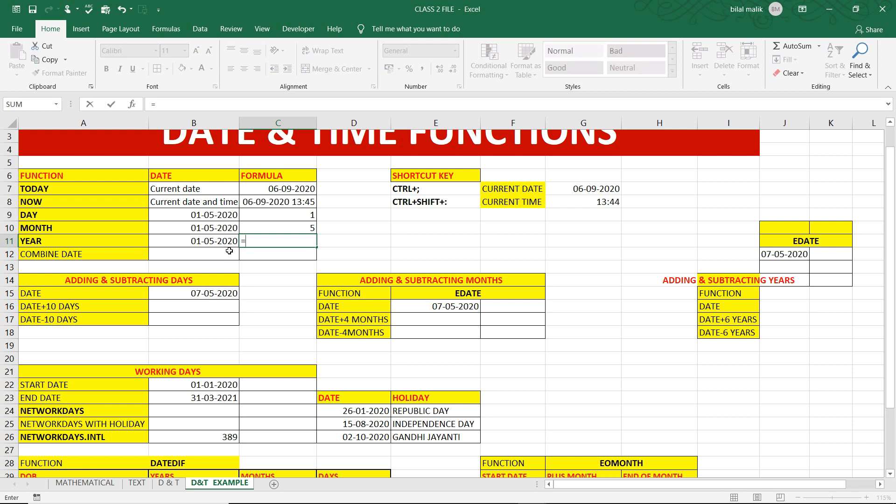
{"action": "type", "text": "year"}
{"action": "key", "text": "Tab"}
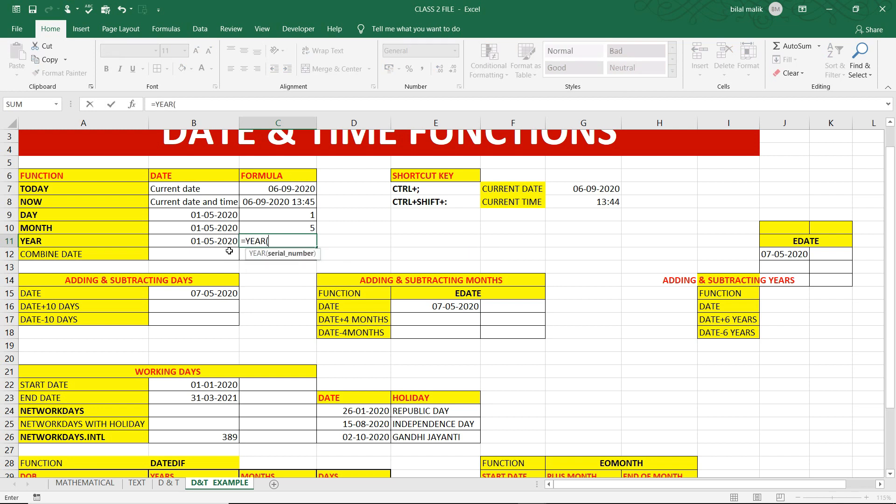
{"action": "left_click", "coordinate": [211, 241]}
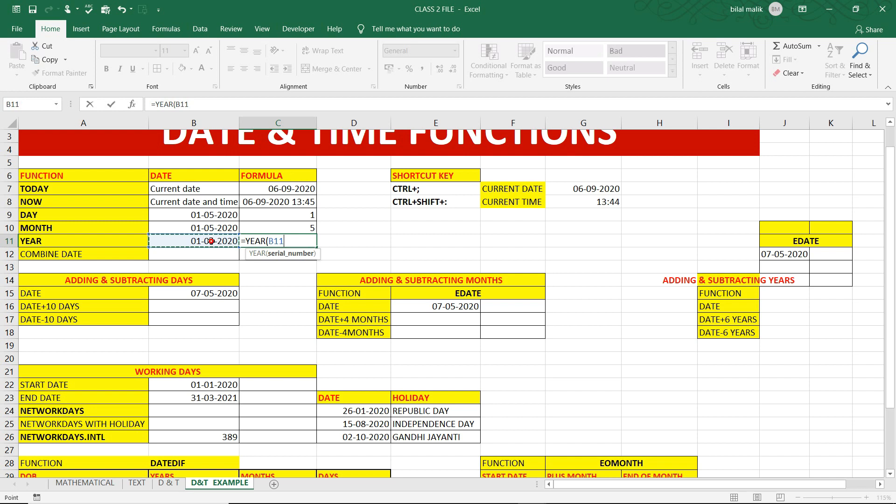
{"action": "type", "text": ")"}
{"action": "key", "text": "Return"}
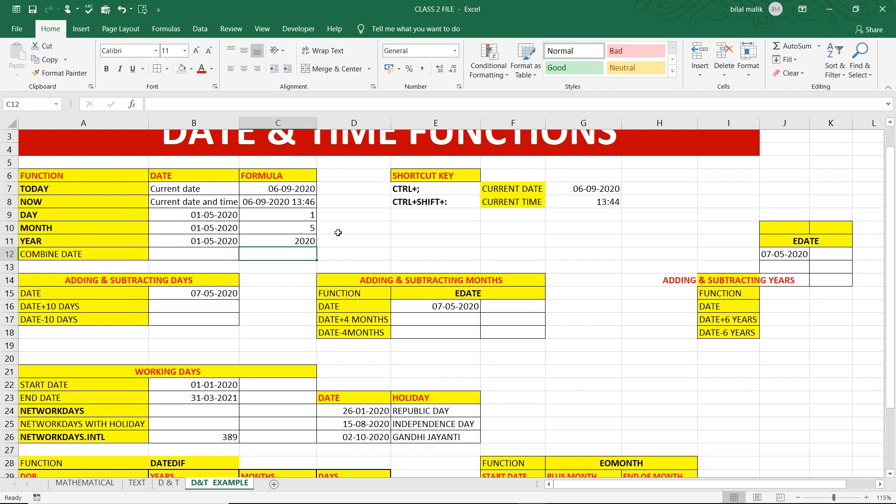
Enter the formula =DATE(C11,C10,C9) in cell C12 to combine the year, month and day in the COMBINE DATE row
{"action": "type", "text": "="}
{"action": "type", "text": "="}
{"action": "type", "text": "dat"}
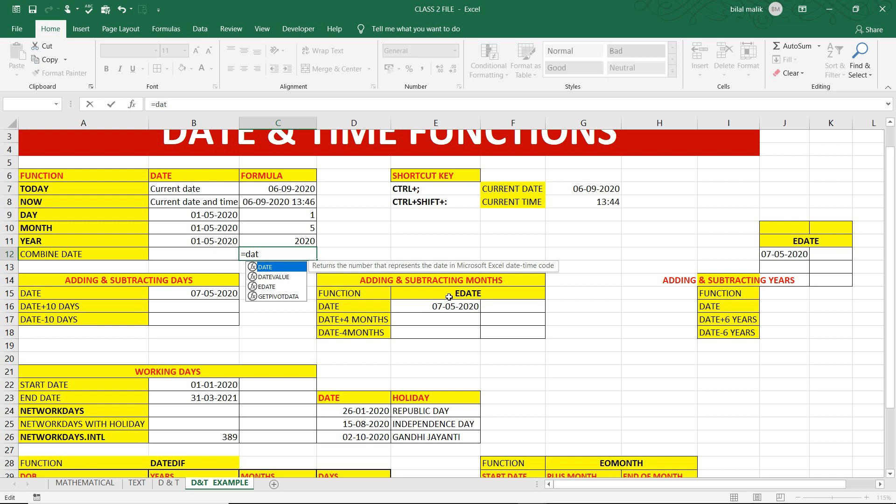
{"action": "key", "text": "Tab"}
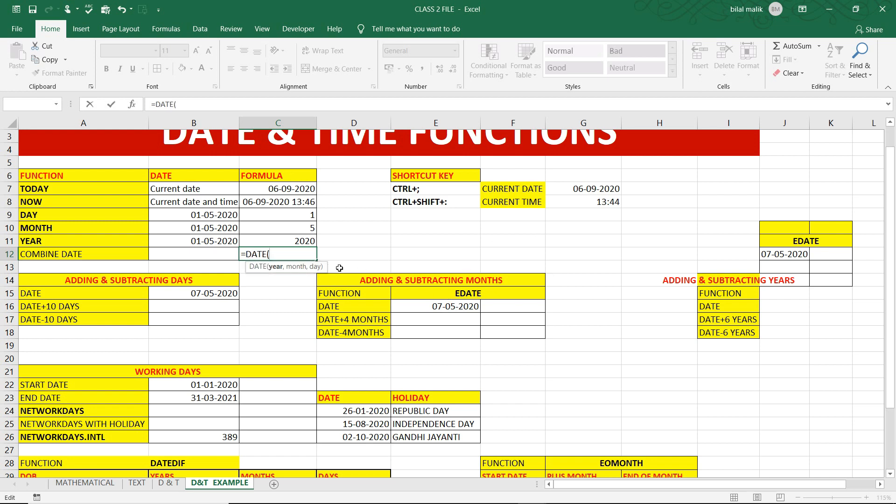
{"action": "left_click", "coordinate": [292, 242]}
{"action": "type", "text": ","}
{"action": "left_click", "coordinate": [297, 225]}
{"action": "type", "text": ","}
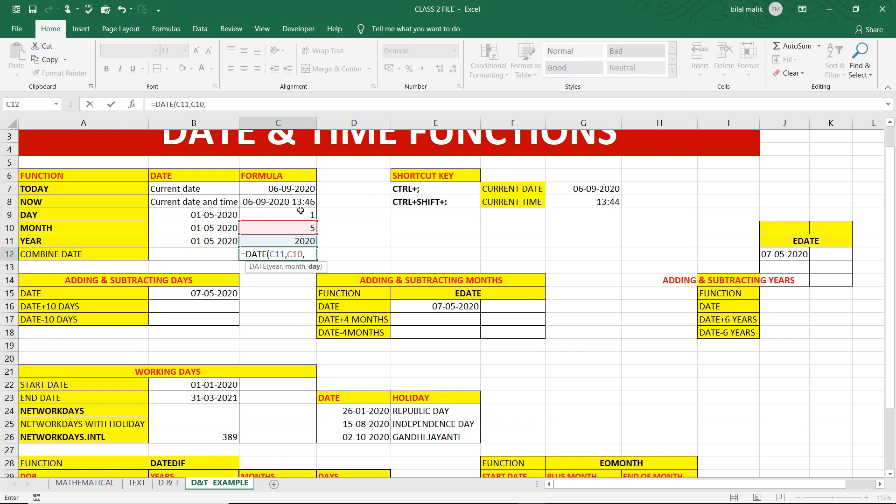
{"action": "left_click", "coordinate": [300, 214]}
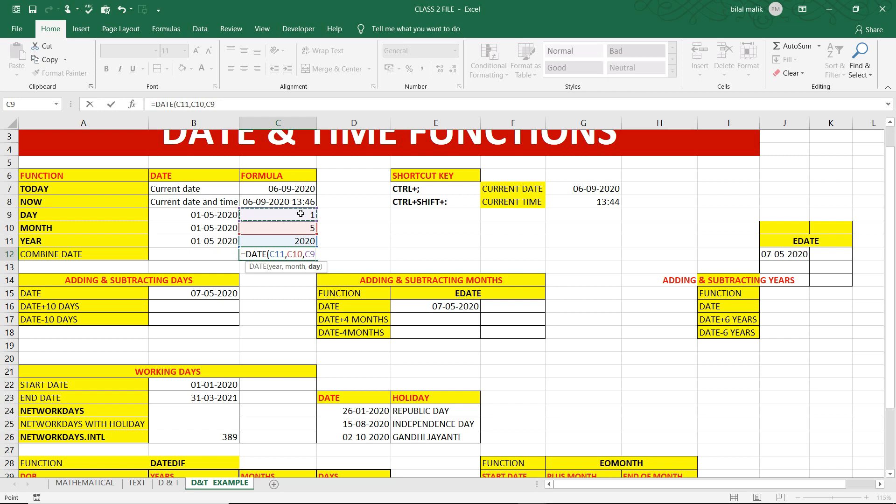
{"action": "type", "text": ")"}
{"action": "key", "text": "Return"}
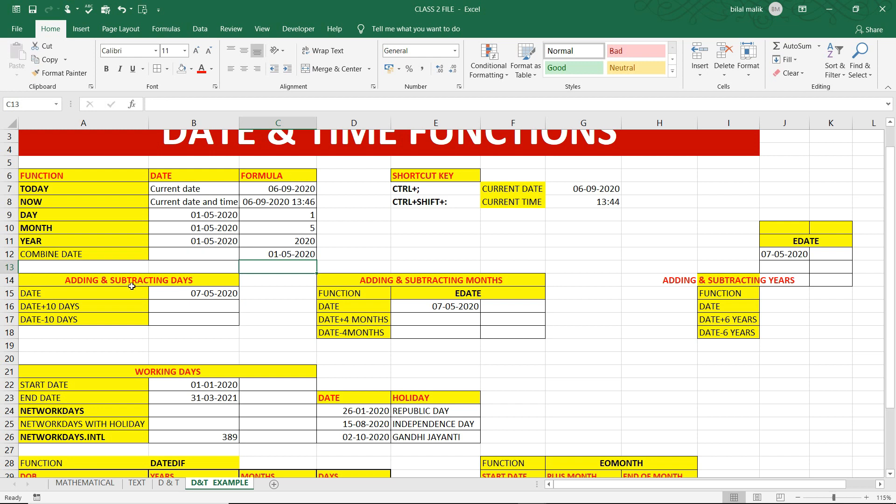
Switch to the D & T sheet and enter the time 05:40:55 in cell E18 above the Hour row
{"action": "scroll", "coordinate": [130, 285], "scroll_direction": "up", "scroll_amount": 3}
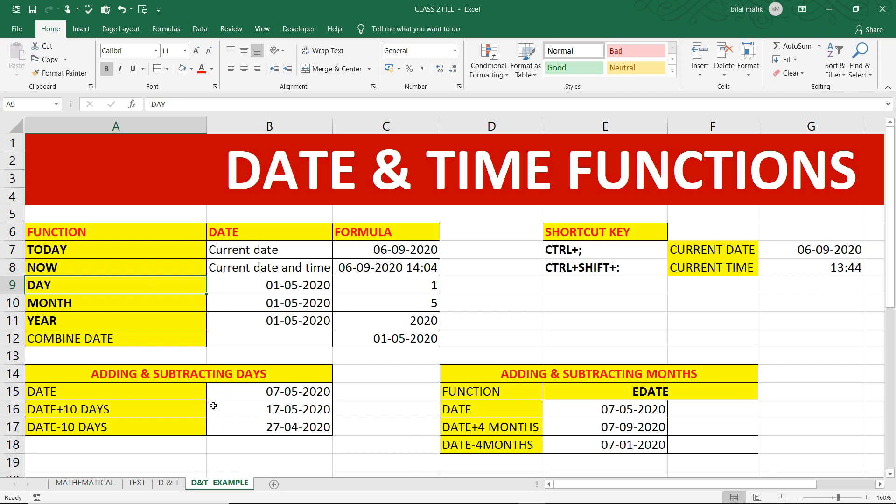
{"action": "left_click", "coordinate": [169, 483]}
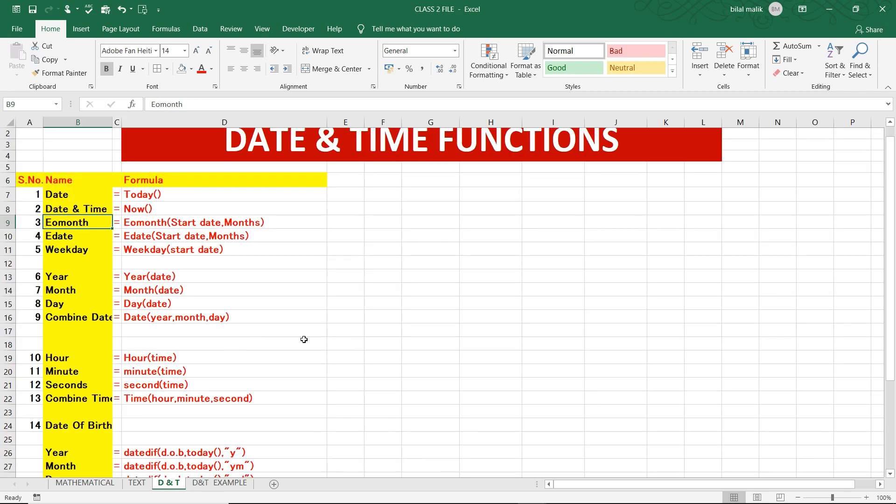
{"action": "left_click", "coordinate": [361, 343]}
{"action": "key", "text": "ctrl+shift+semicolon"}
{"action": "key", "text": "Return"}
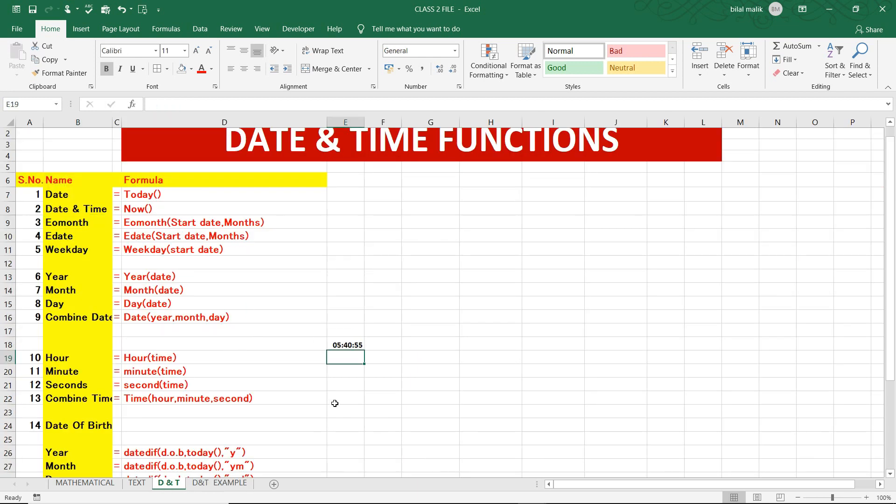
{"action": "left_click", "coordinate": [343, 344]}
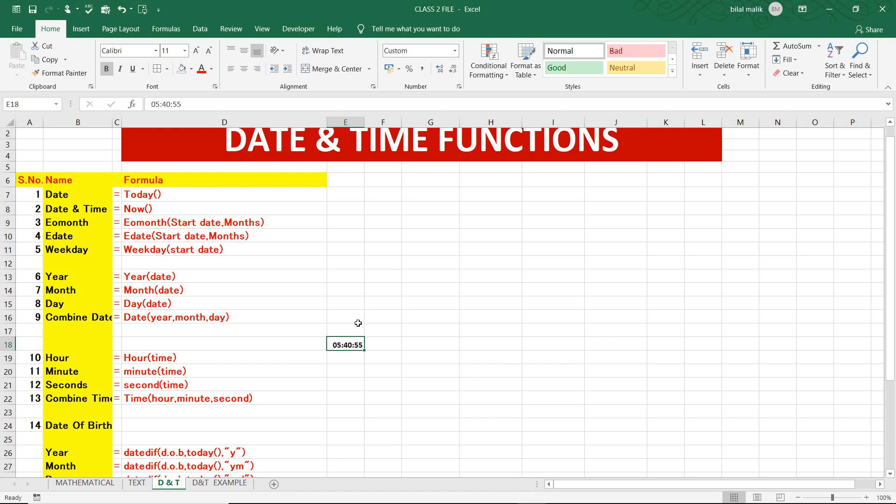
Enter the formula =HOUR(E18) in cell E19 to extract the hour from the sample time
{"action": "scroll", "coordinate": [357, 323], "scroll_direction": "up", "scroll_amount": 2}
{"action": "scroll", "coordinate": [358, 322], "scroll_direction": "up", "scroll_amount": 1}
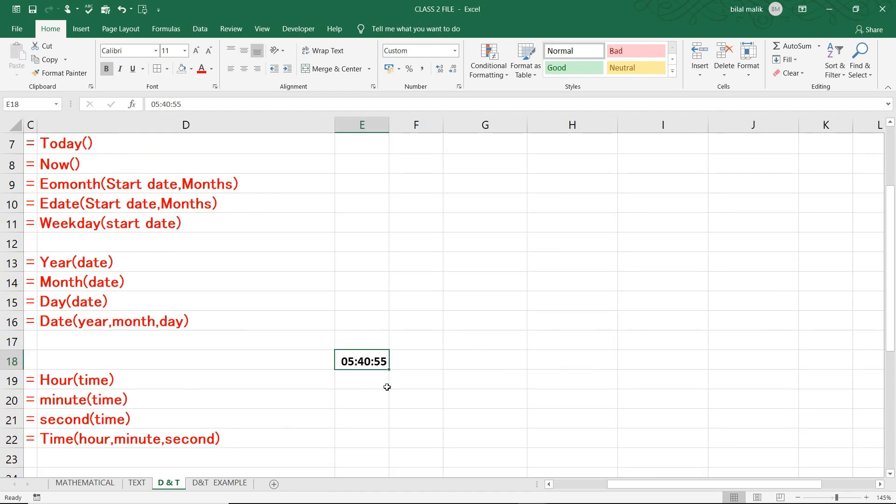
{"action": "left_click", "coordinate": [351, 379]}
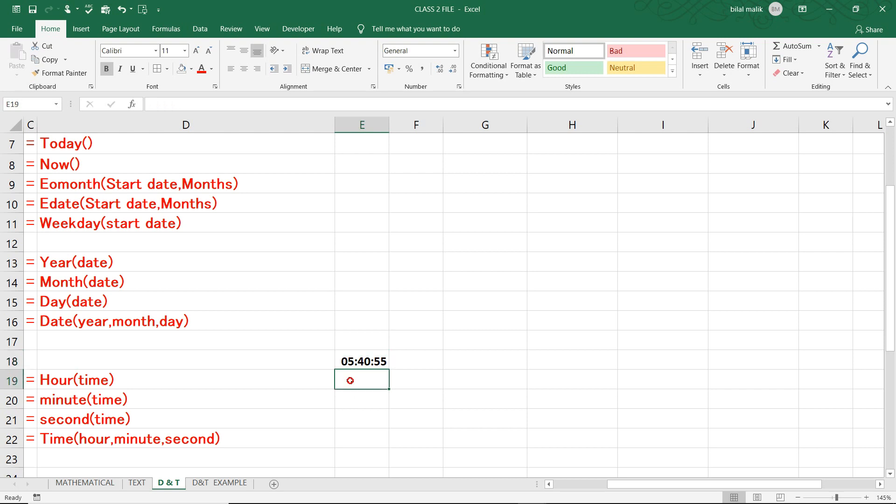
{"action": "type", "text": "=hour"}
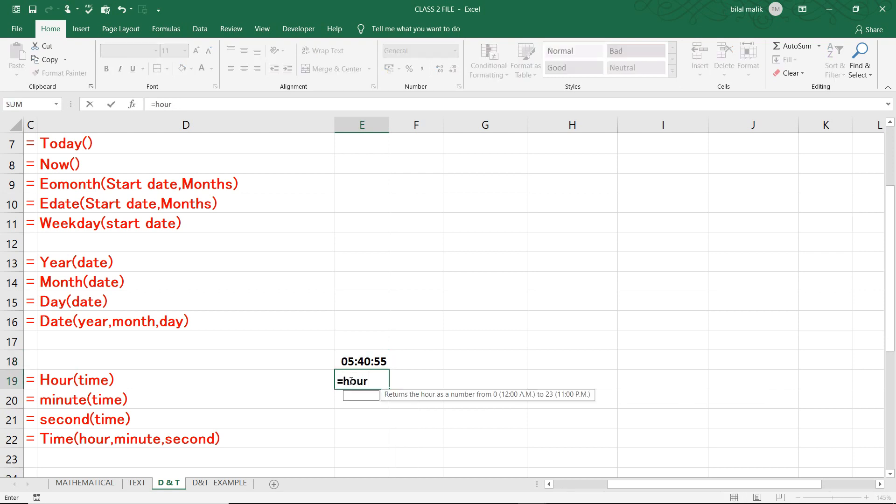
{"action": "key", "text": "Tab"}
{"action": "left_click", "coordinate": [353, 362]}
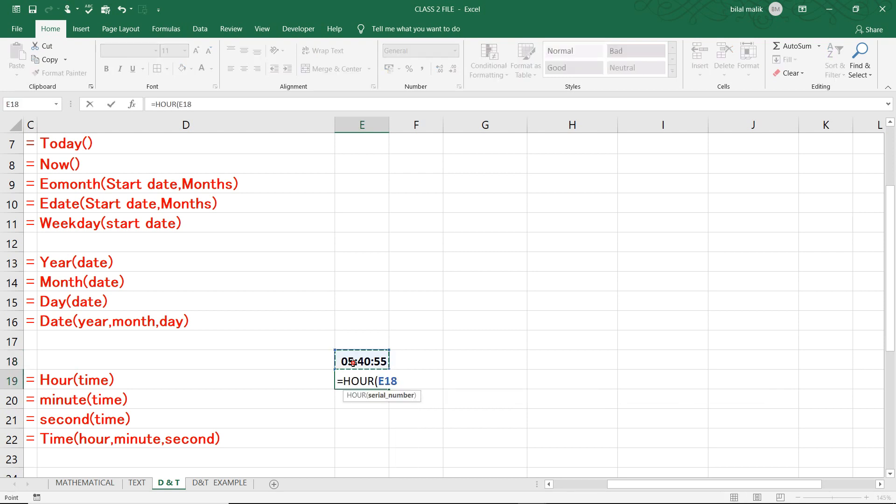
{"action": "key", "text": "Return"}
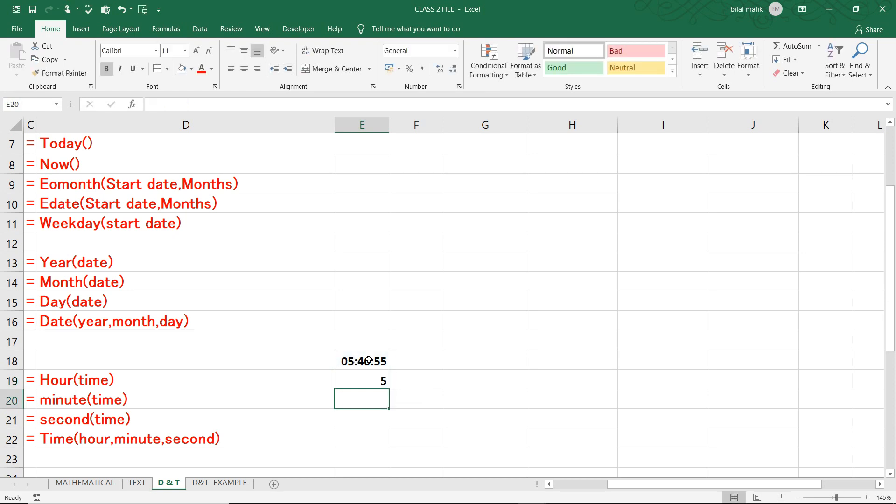
Enter the formula =MINUTE(E18) in cell E20 to extract the minutes from the sample time
{"action": "type", "text": "=m"}
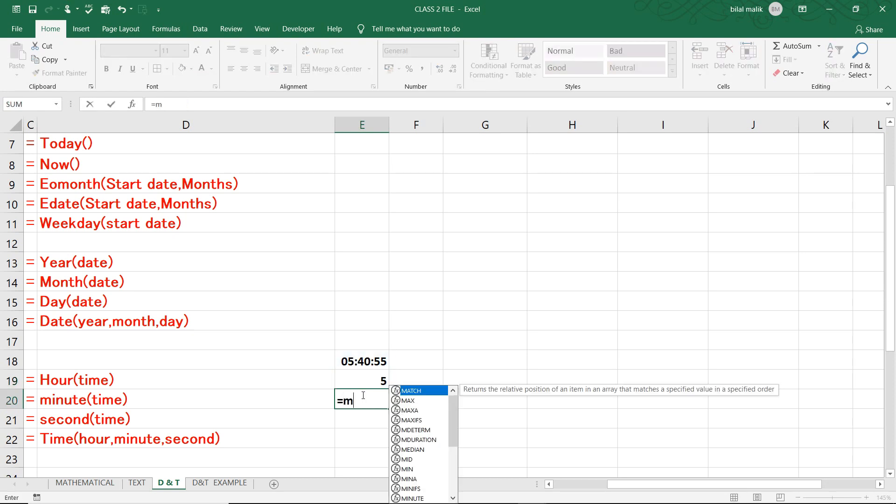
{"action": "type", "text": "inu"}
{"action": "key", "text": "Tab"}
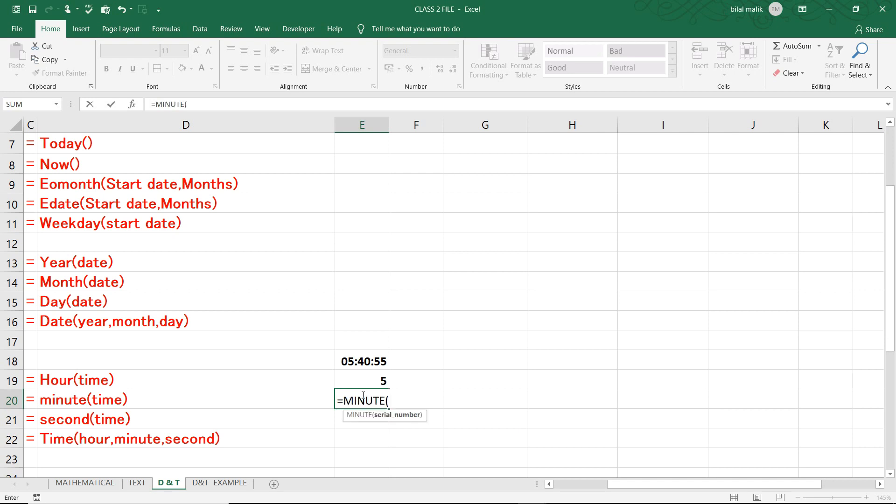
{"action": "left_click", "coordinate": [363, 363]}
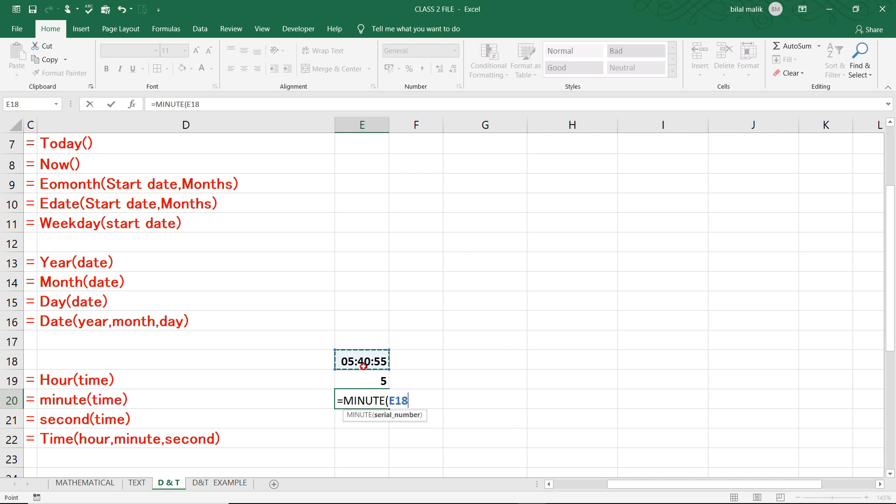
{"action": "key", "text": "Return"}
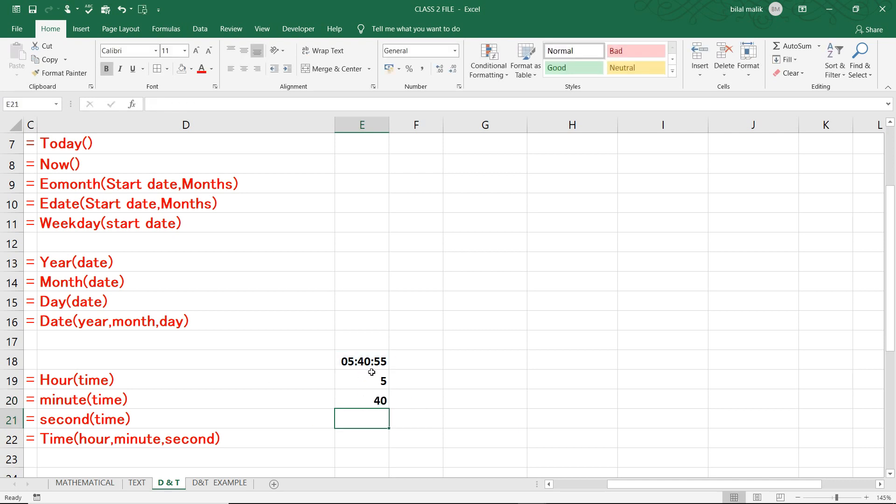
Enter the formula =SECOND(E18) in cell E21 to extract the seconds from the sample time
{"action": "type", "text": "-"}
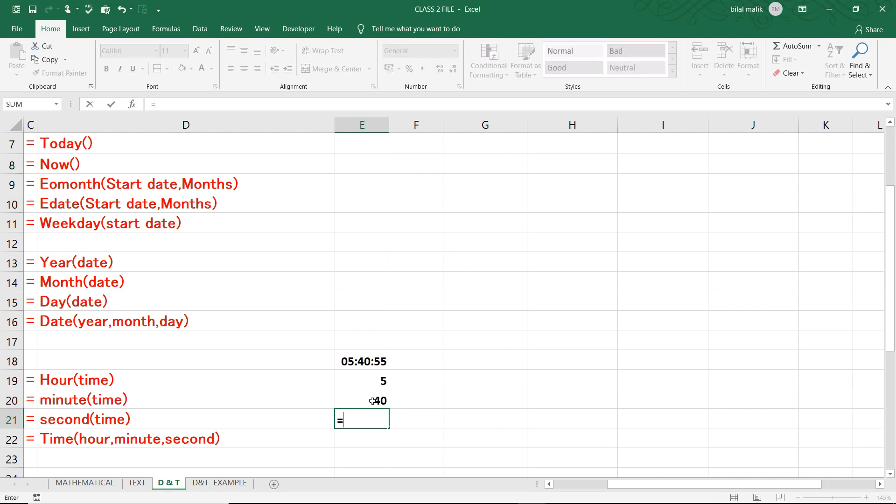
{"action": "type", "text": "sec"}
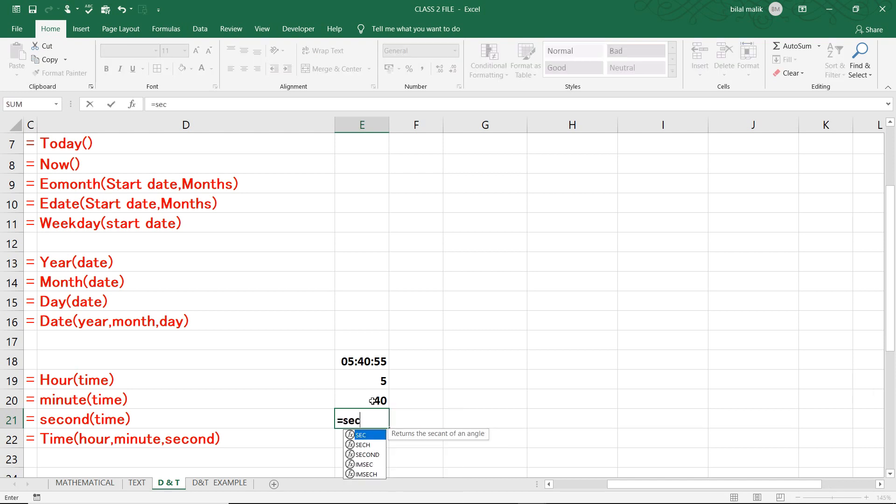
{"action": "type", "text": "ond"}
{"action": "key", "text": "Tab"}
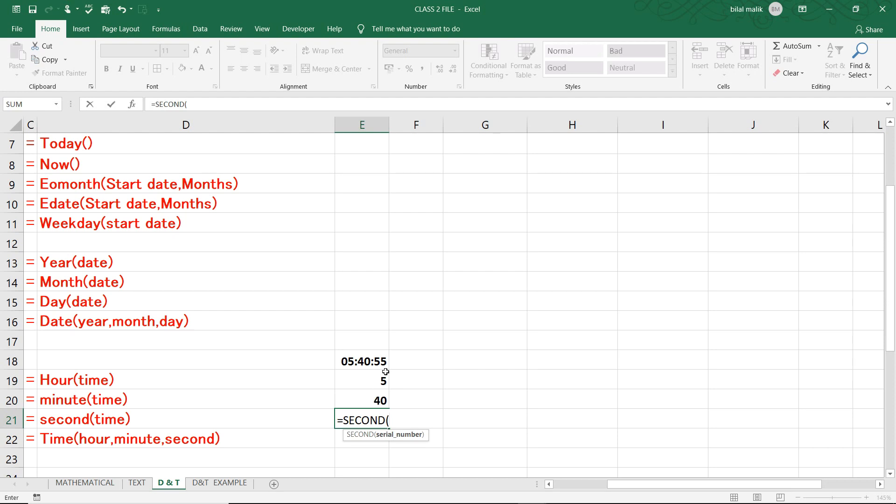
{"action": "left_click", "coordinate": [368, 360]}
{"action": "key", "text": "Return"}
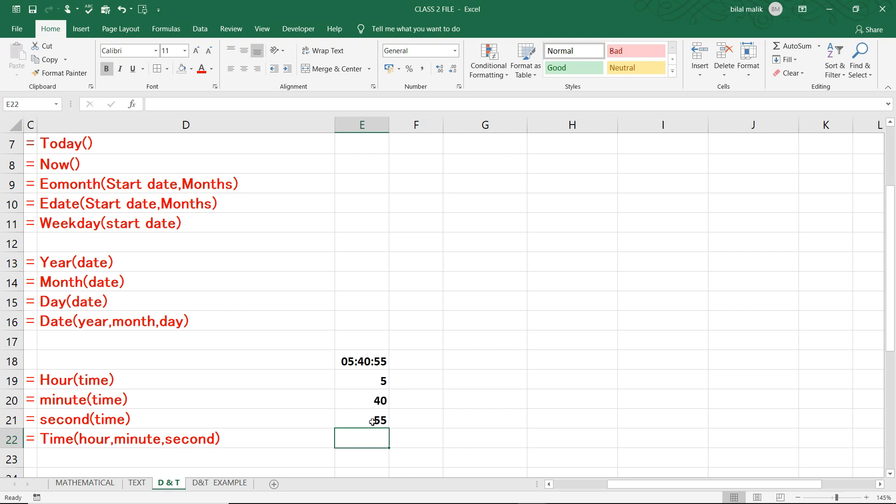
Combine hour, minute and second with the formula =TIME(E19,E20,E21) in cell E22, and return to the D&T EXAMPLE sheet
{"action": "type", "text": "=t"}
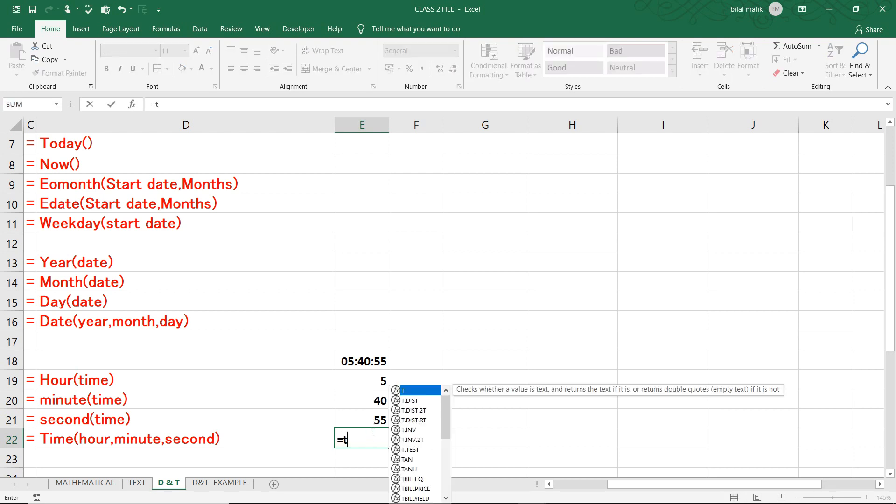
{"action": "type", "text": "ime("}
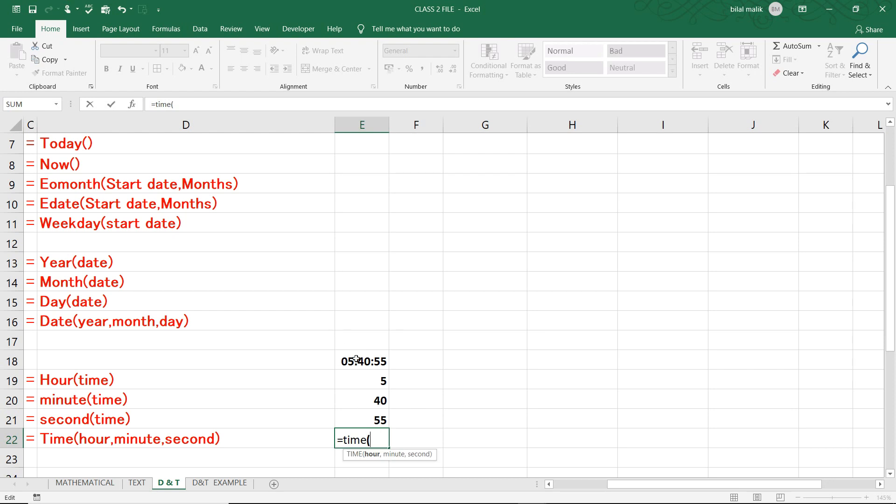
{"action": "left_click", "coordinate": [362, 377]}
{"action": "type", "text": ","}
{"action": "left_click", "coordinate": [366, 394]}
{"action": "type", "text": ","}
{"action": "left_click", "coordinate": [376, 419]}
{"action": "type", "text": ")"}
{"action": "key", "text": "Return"}
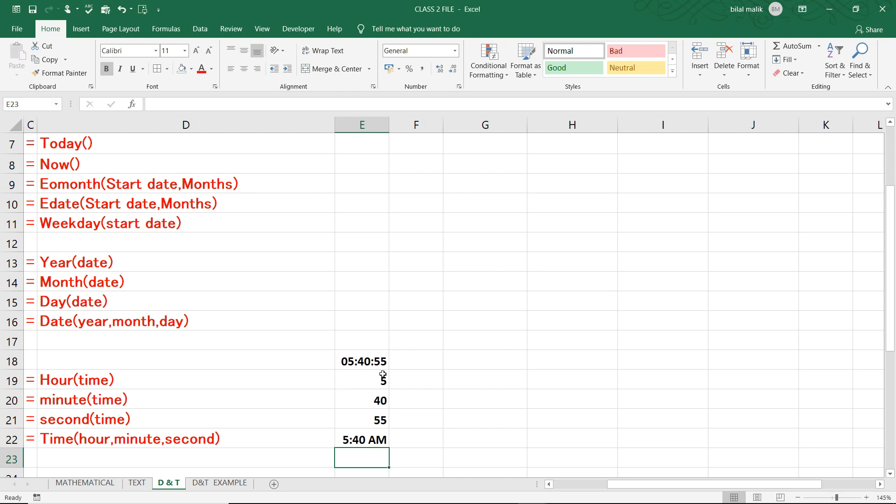
{"action": "key", "text": "ctrl+Page_Down"}
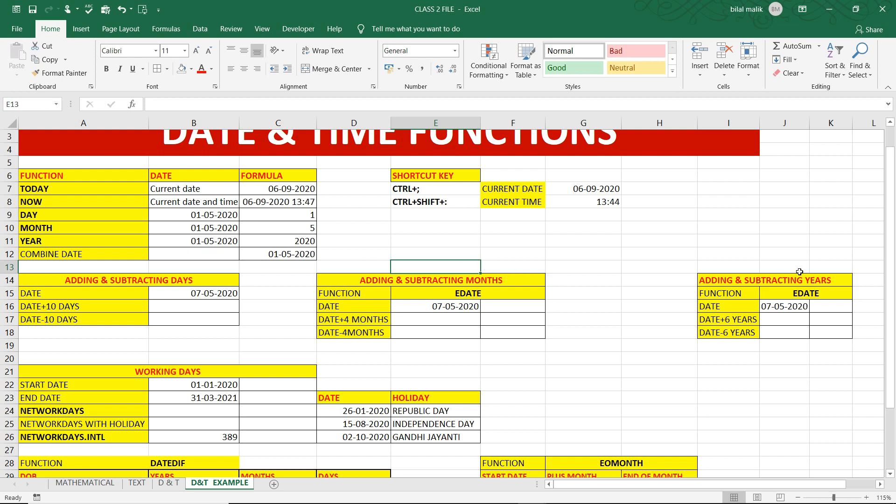
Enter the formula =B15+10 in cell B16 to add 10 days to the date
{"action": "left_click", "coordinate": [194, 306]}
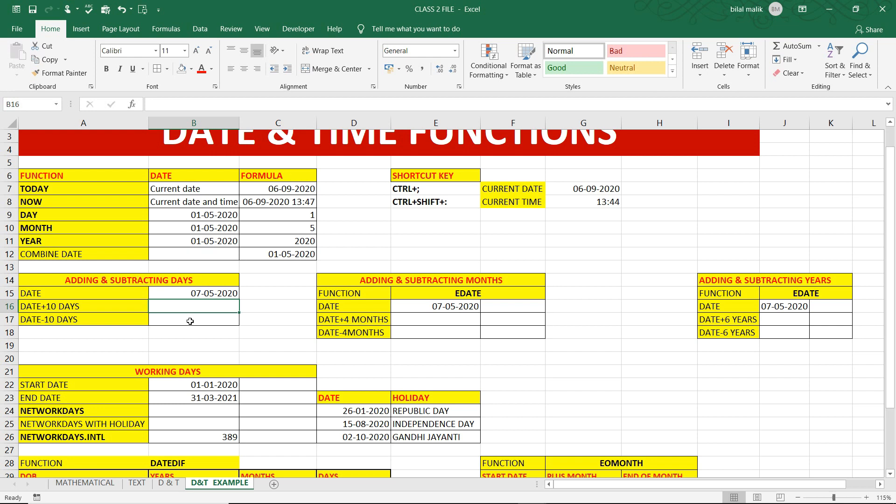
{"action": "type", "text": "="}
{"action": "left_click", "coordinate": [193, 293]}
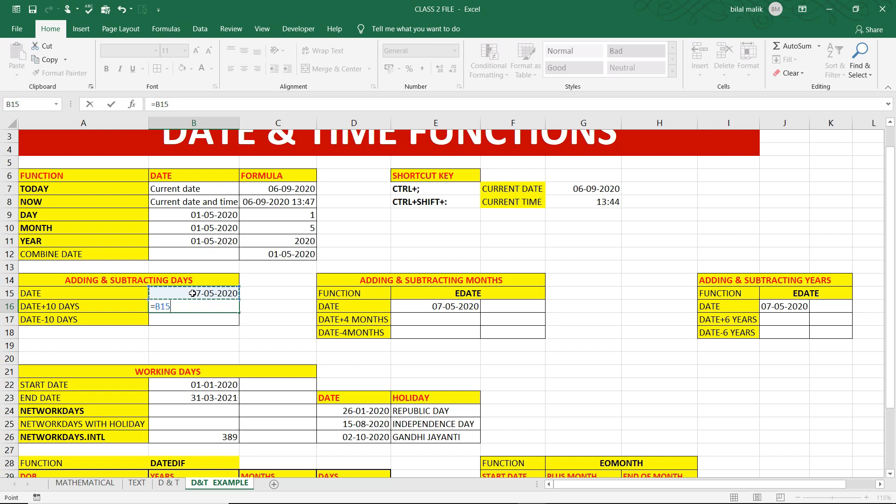
{"action": "type", "text": "+10"}
{"action": "key", "text": "Return"}
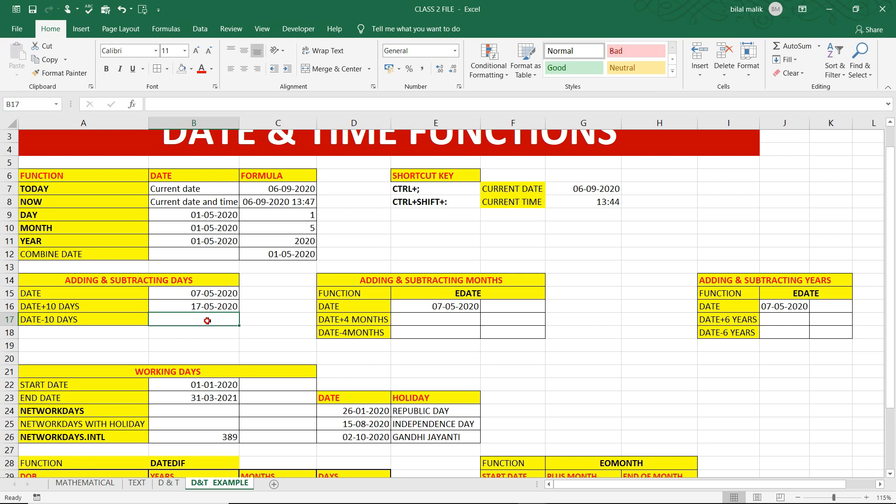
Enter the formula =B15-10 in cell B17 to subtract 10 days from the date
{"action": "type", "text": "="}
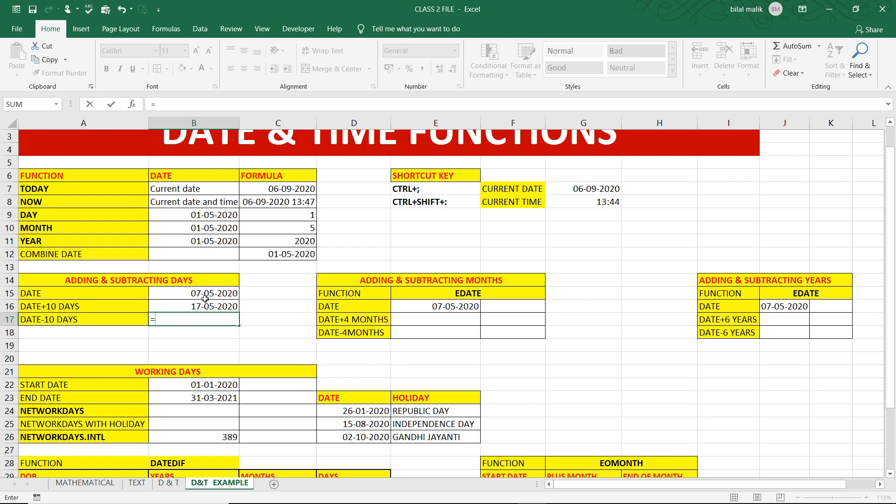
{"action": "left_click", "coordinate": [203, 292]}
{"action": "type", "text": "-10"}
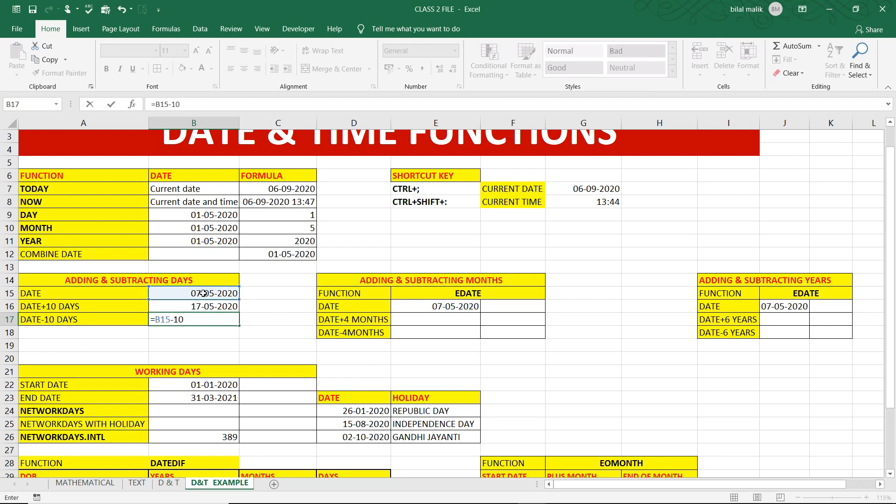
{"action": "key", "text": "Return"}
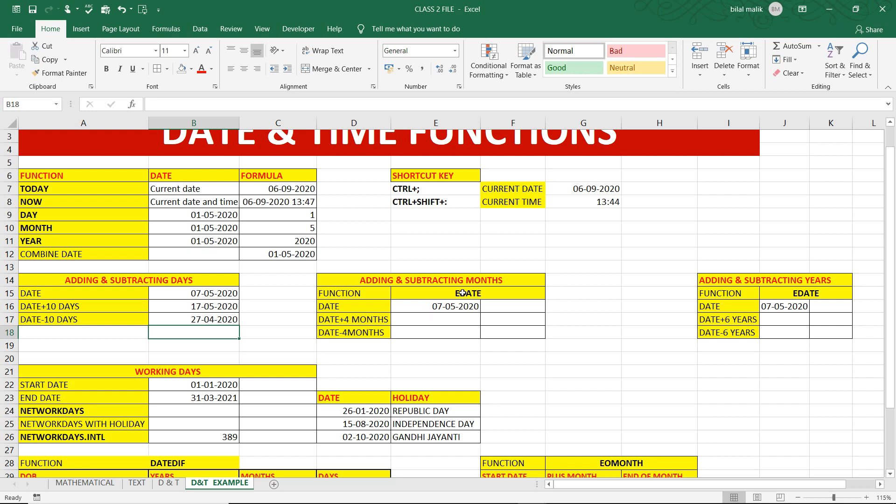
Enter the formula =EDATE(E16,4) in cell E17 to add four months to the date
{"action": "left_click", "coordinate": [451, 321]}
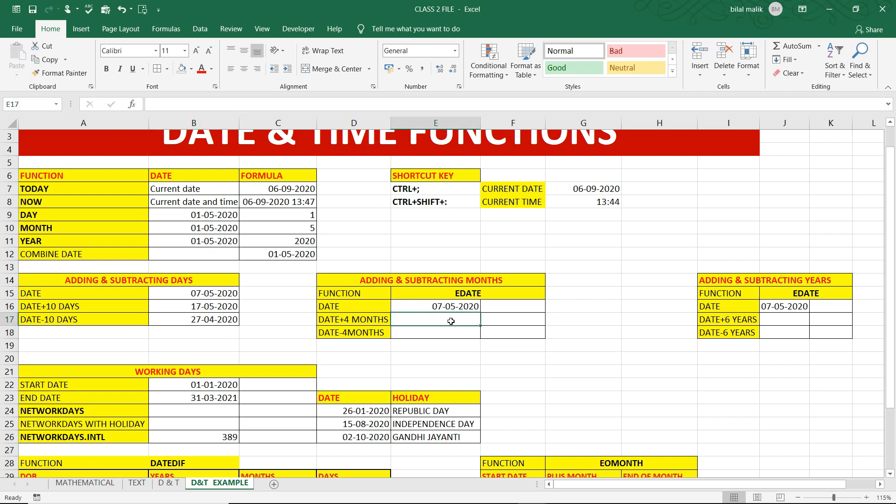
{"action": "type", "text": "="}
{"action": "left_click", "coordinate": [442, 304]}
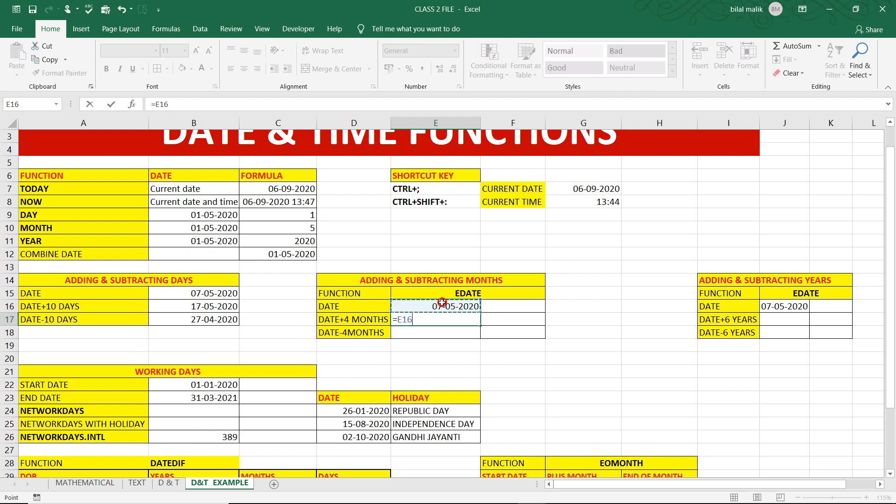
{"action": "key", "text": "BackSpace"}
{"action": "key", "text": "BackSpace"}
{"action": "key", "text": "BackSpace"}
{"action": "type", "text": "edat"}
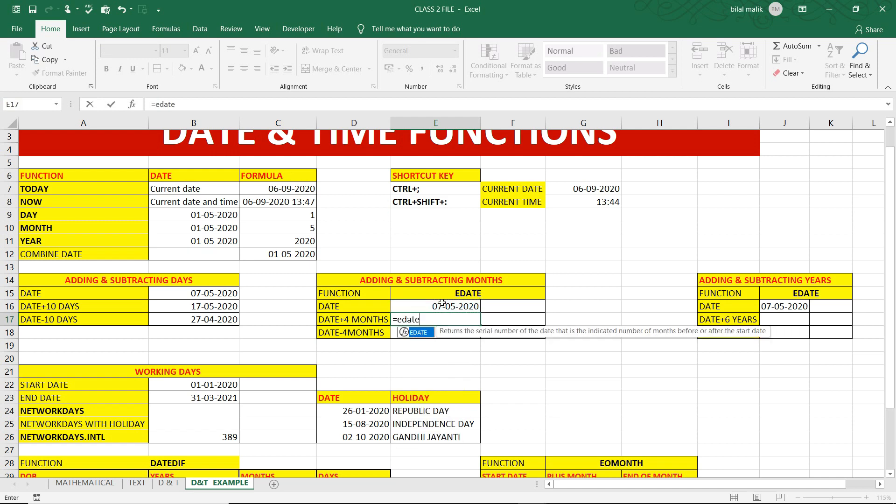
{"action": "type", "text": "e"}
{"action": "key", "text": "Tab"}
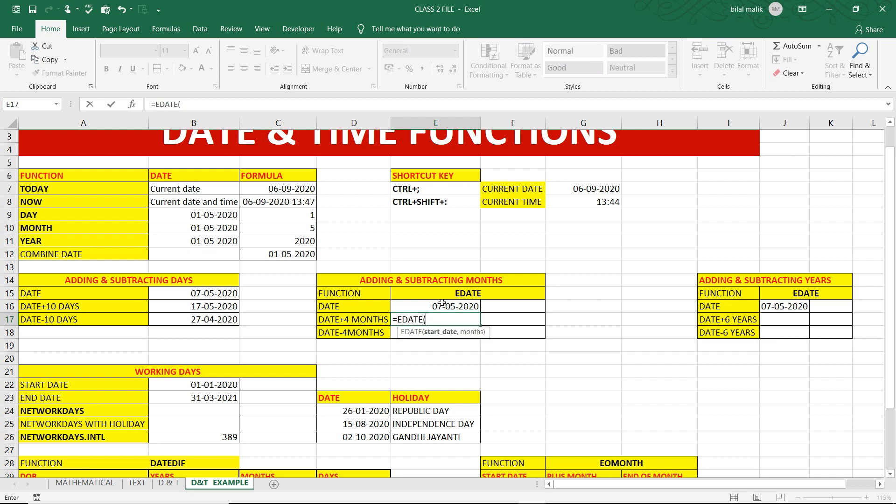
{"action": "left_click", "coordinate": [442, 303]}
{"action": "type", "text": ",4"}
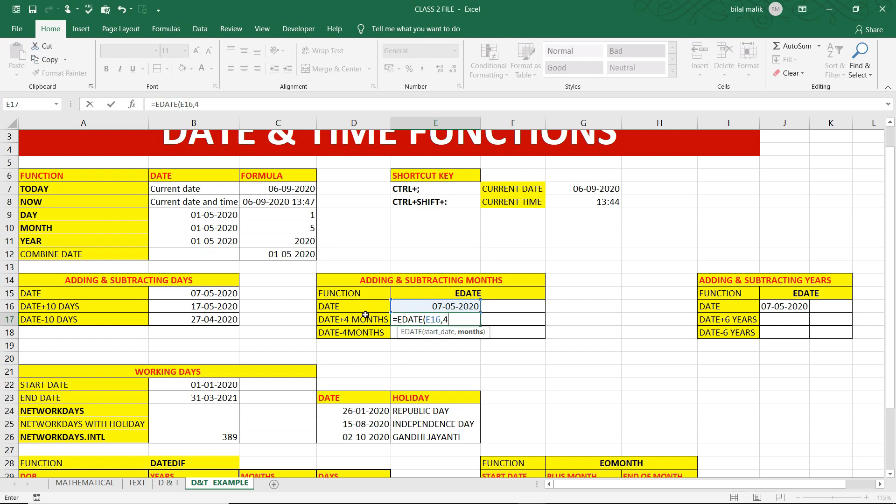
{"action": "type", "text": ")"}
{"action": "key", "text": "Return"}
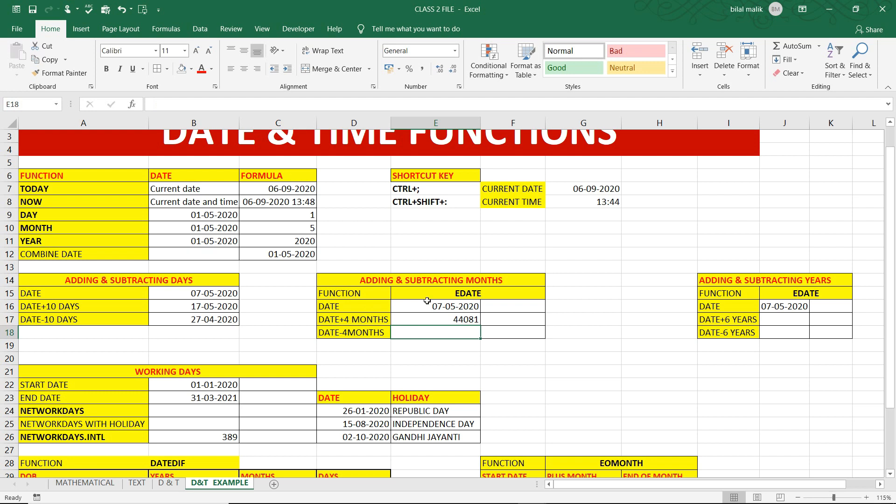
Format the DATE+4 MONTHS result in cell E17 as Short Date
{"action": "left_click", "coordinate": [456, 321]}
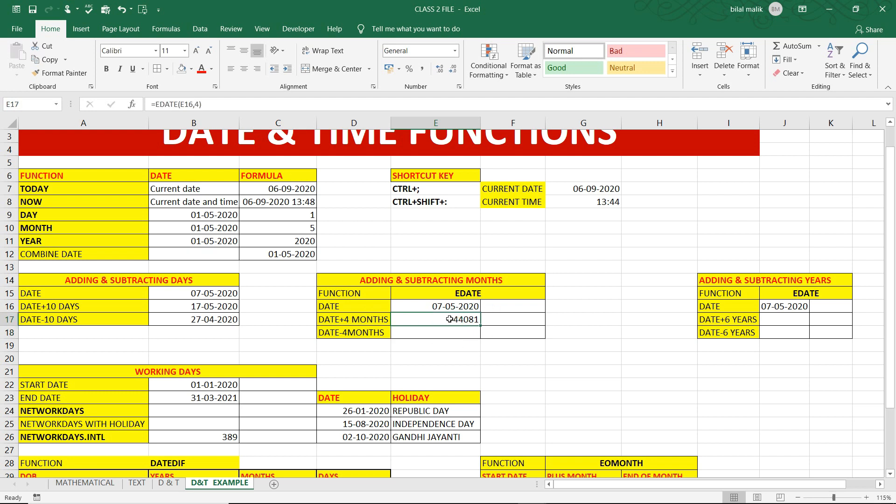
{"action": "left_click", "coordinate": [453, 51]}
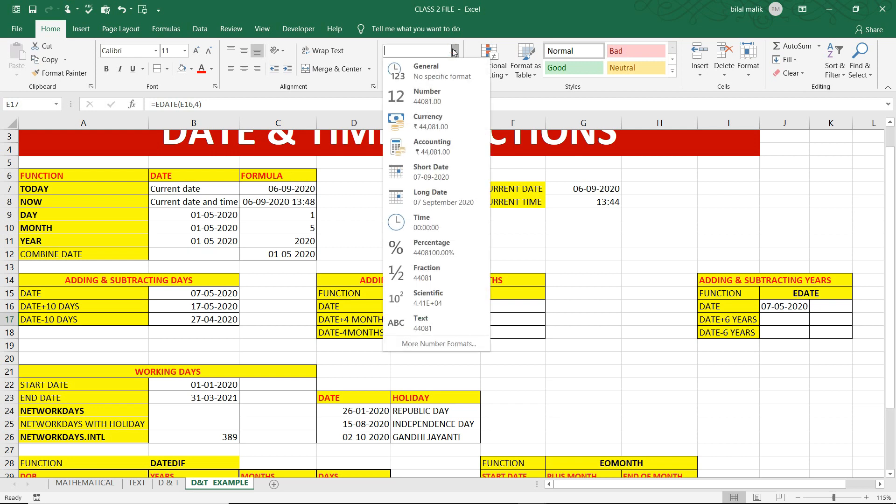
{"action": "left_click", "coordinate": [445, 179]}
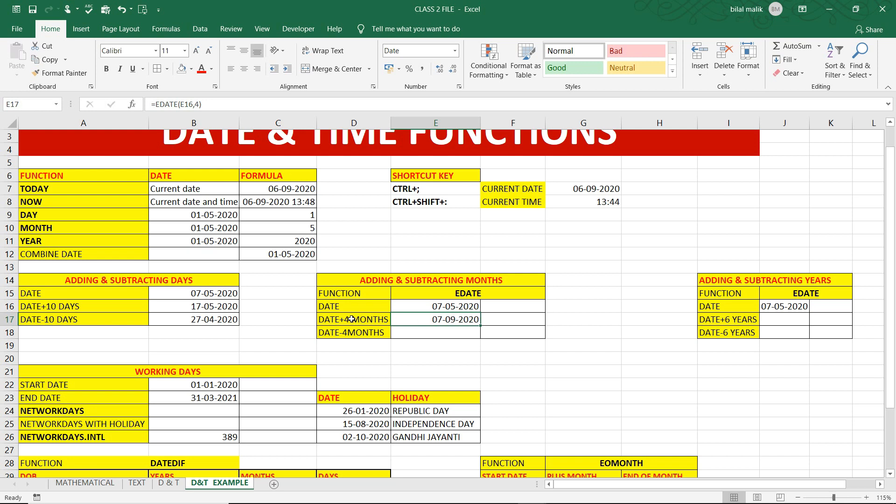
Enter the formula =EDATE(E16,-4) in cell E18 to subtract four months from the date
{"action": "left_click", "coordinate": [438, 331]}
{"action": "type", "text": "="}
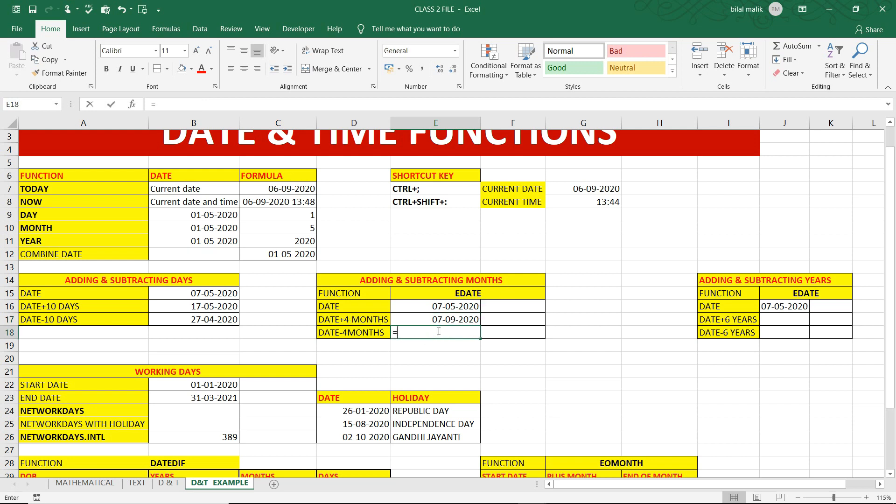
{"action": "type", "text": "edatw"}
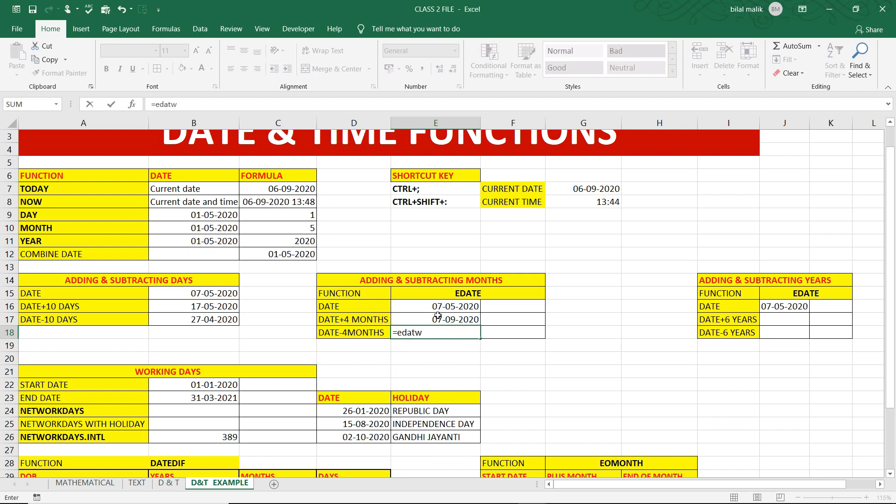
{"action": "key", "text": "BackSpace"}
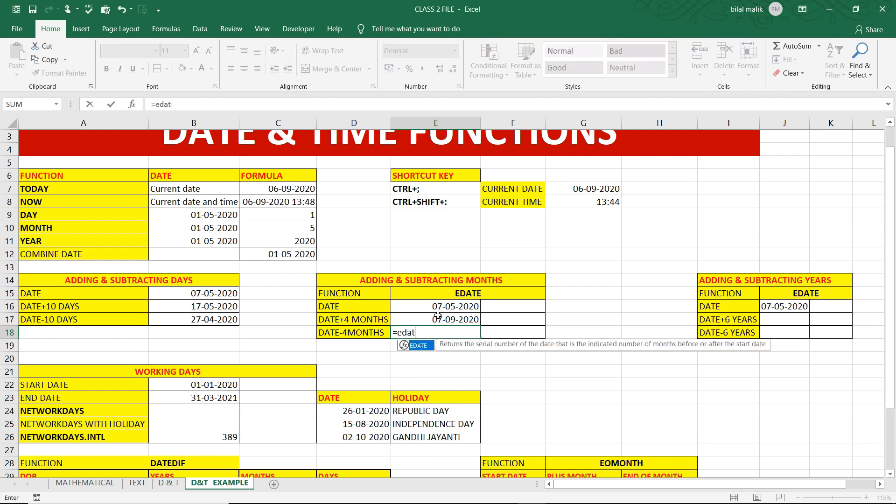
{"action": "type", "text": "e"}
{"action": "key", "text": "Tab"}
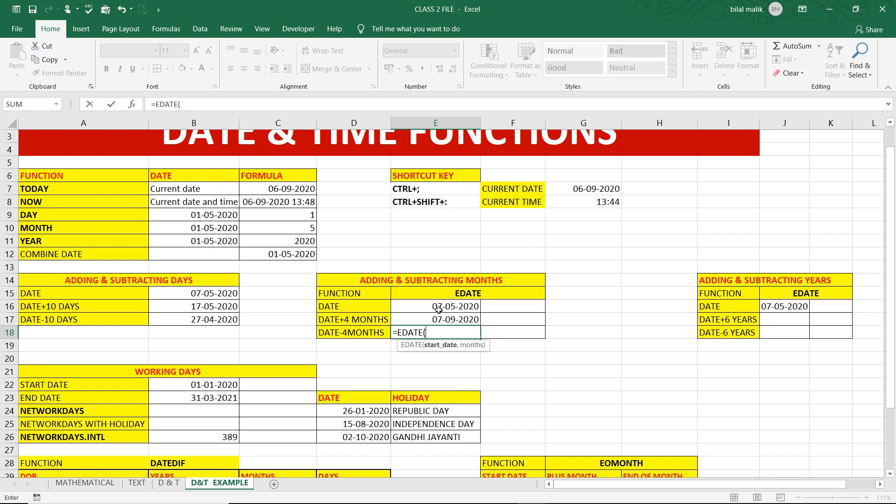
{"action": "left_click", "coordinate": [438, 305]}
{"action": "type", "text": ",4"}
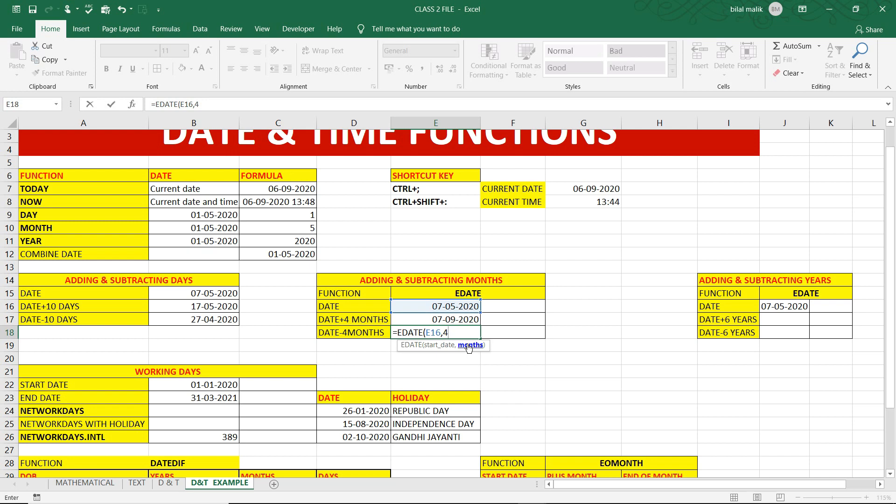
{"action": "key", "text": "BackSpace"}
{"action": "type", "text": ",-4)"}
{"action": "key", "text": "Return"}
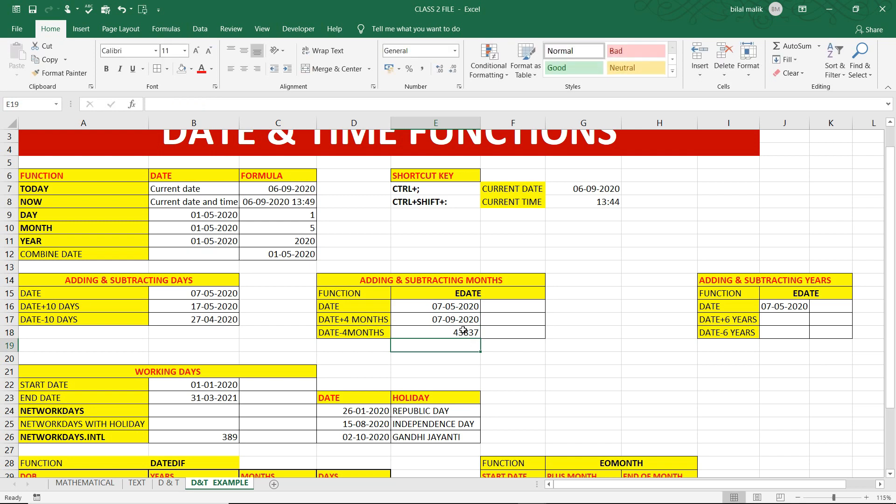
Format the DATE-4MONTHS result in cell E18 as Short Date
{"action": "left_click", "coordinate": [463, 331]}
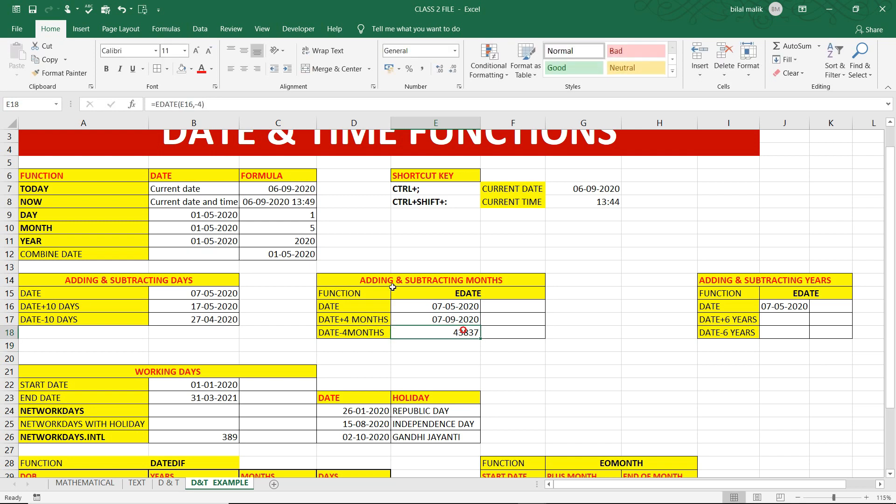
{"action": "left_click", "coordinate": [455, 51]}
{"action": "left_click", "coordinate": [439, 170]}
In the ADDING & SUBTRACTING YEARS table, enter the formula =EDATE(J16,6*12) in cell J17 to add six years to the date
{"action": "scroll", "coordinate": [756, 306], "scroll_direction": "up", "scroll_amount": 3, "text": "ctrl"}
{"action": "left_click", "coordinate": [660, 351]}
{"action": "key", "text": "Right"}
{"action": "key", "text": "Right"}
{"action": "key", "text": "Right"}
{"action": "key", "text": "Right"}
{"action": "key", "text": "Right"}
{"action": "key", "text": "Right"}
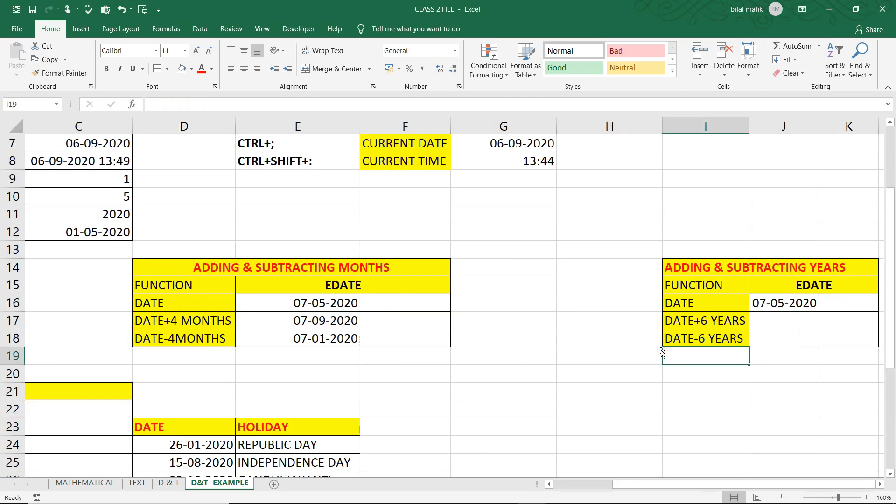
{"action": "key", "text": "Left"}
{"action": "key", "text": "Left"}
{"action": "key", "text": "Left"}
{"action": "key", "text": "Left"}
{"action": "key", "text": "Left"}
{"action": "key", "text": "Left"}
{"action": "key", "text": "Left"}
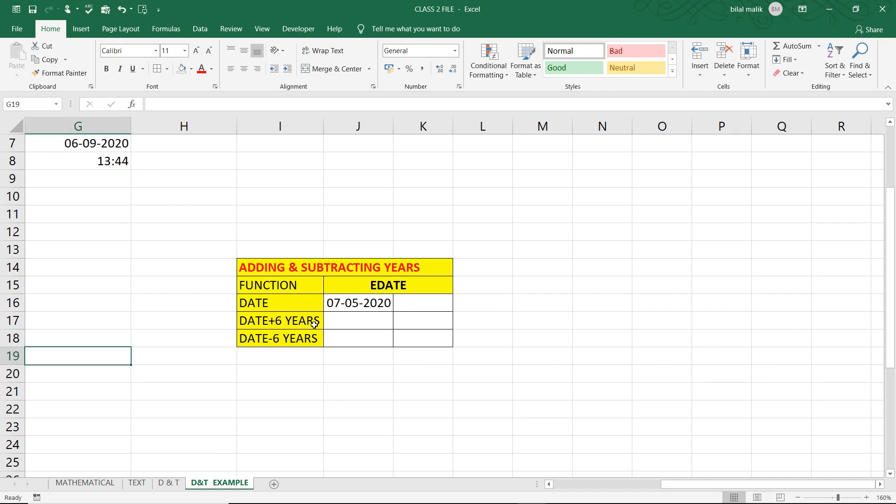
{"action": "left_click", "coordinate": [351, 316]}
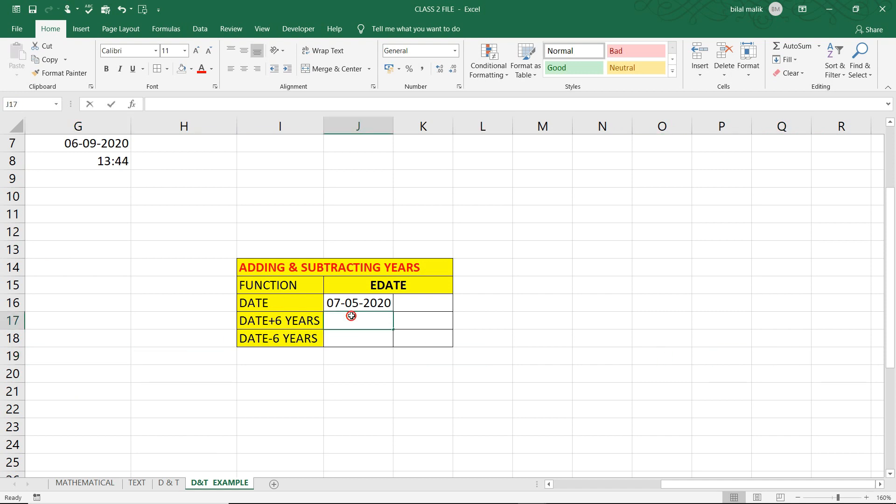
{"action": "type", "text": "=r"}
{"action": "key", "text": "BackSpace"}
{"action": "type", "text": "edate"}
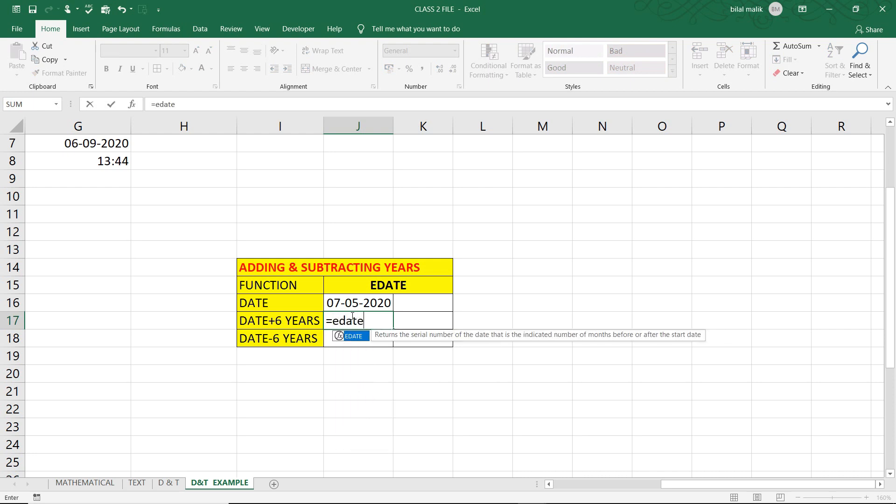
{"action": "key", "text": "Tab"}
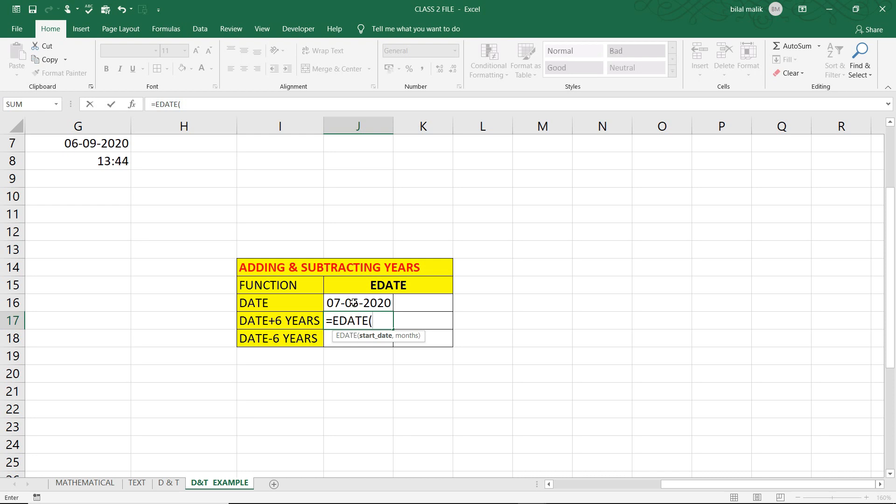
{"action": "left_click", "coordinate": [353, 302]}
{"action": "type", "text": ","}
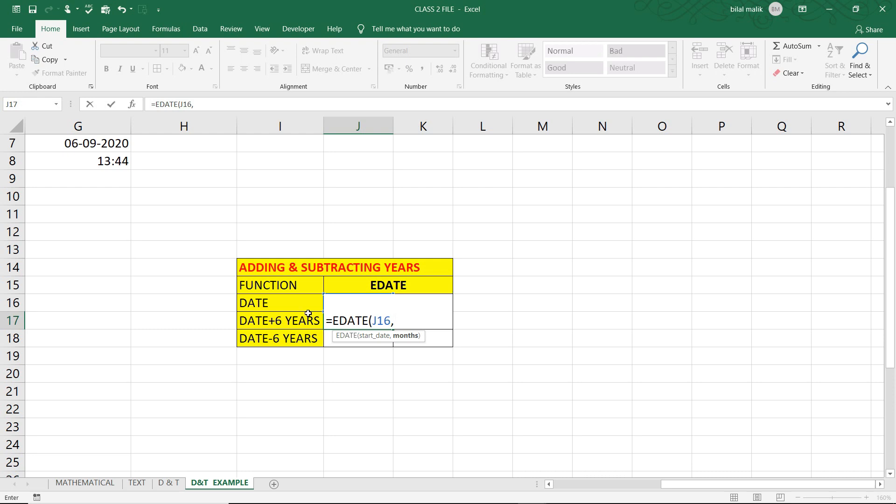
{"action": "type", "text": "6*12)"}
{"action": "key", "text": "Return"}
Format the DATE+6 YEARS result in cell J17 as Short Date
{"action": "left_click", "coordinate": [354, 318]}
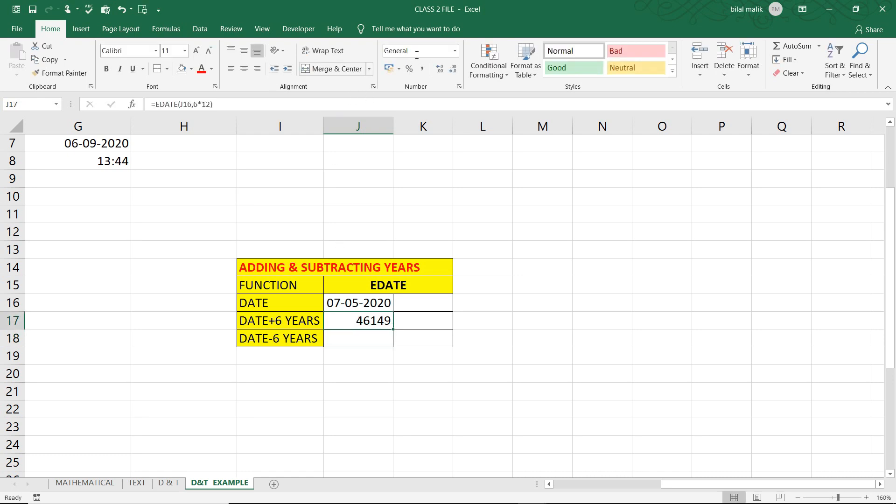
{"action": "left_click", "coordinate": [457, 51]}
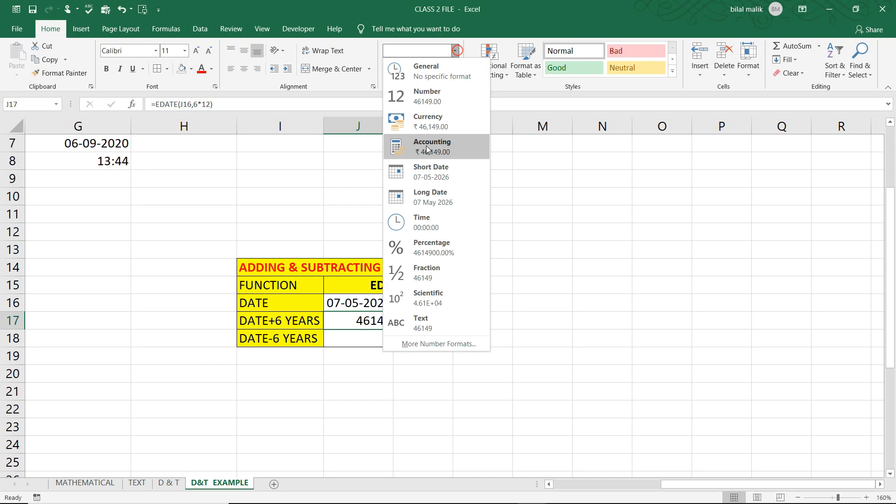
{"action": "left_click", "coordinate": [426, 166]}
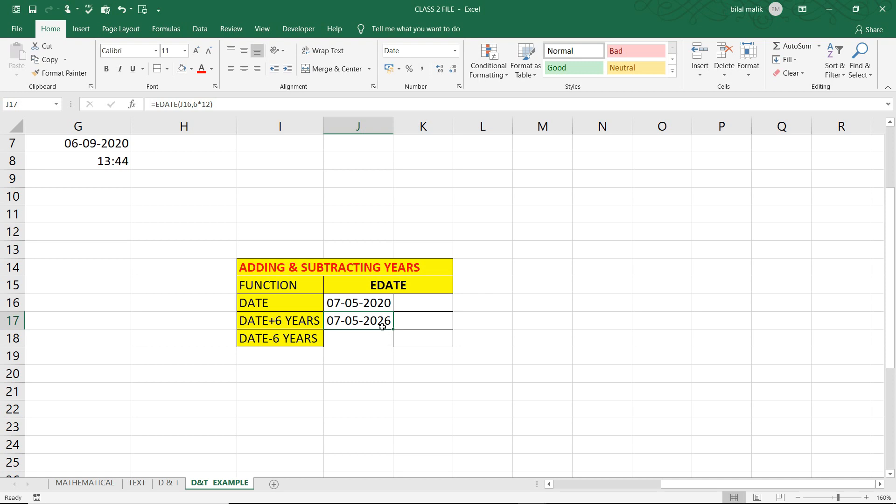
Enter the formula =EDATE(J16,-6*12) in cell J18 to subtract six years from the date
{"action": "left_click", "coordinate": [351, 345]}
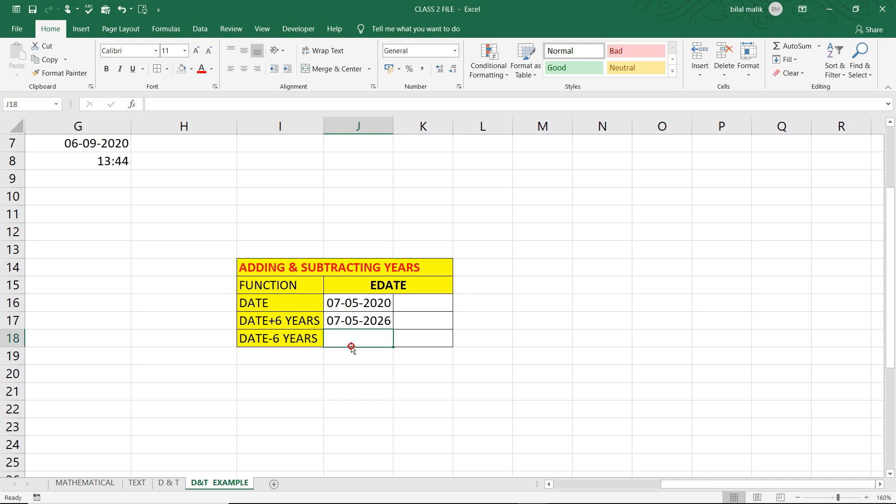
{"action": "type", "text": "="}
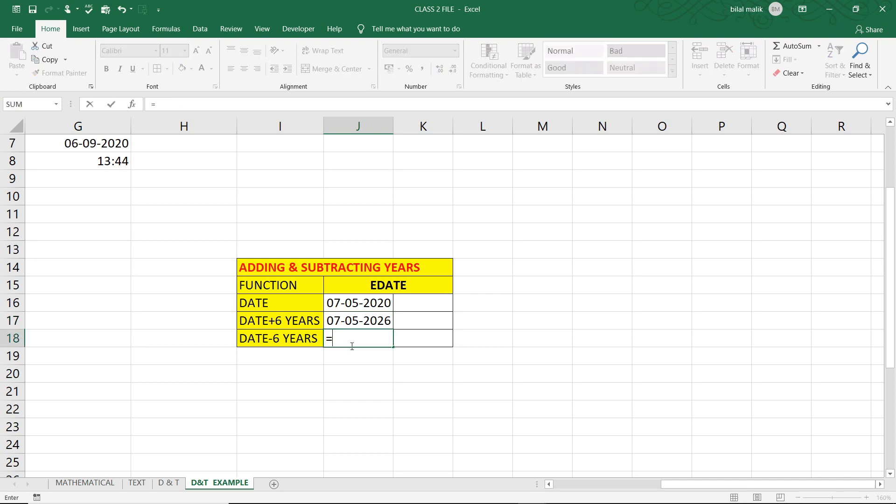
{"action": "type", "text": "eda"}
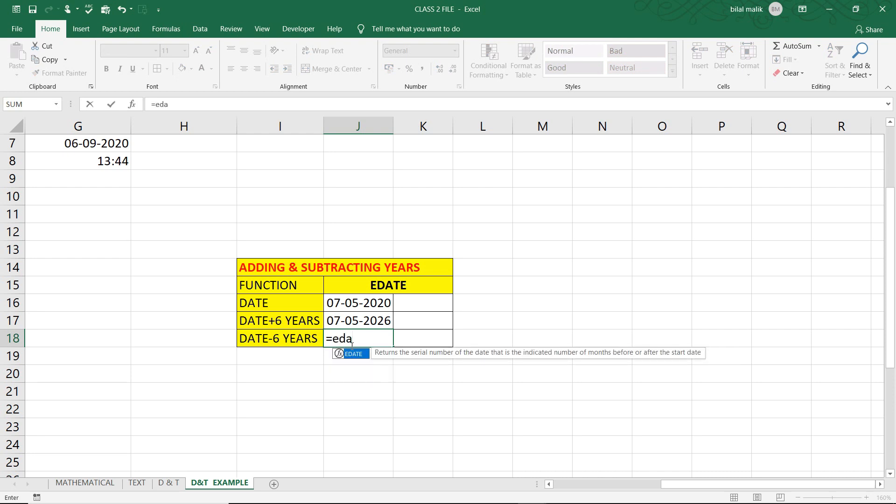
{"action": "key", "text": "Tab"}
{"action": "left_click", "coordinate": [369, 303]}
{"action": "type", "text": ","}
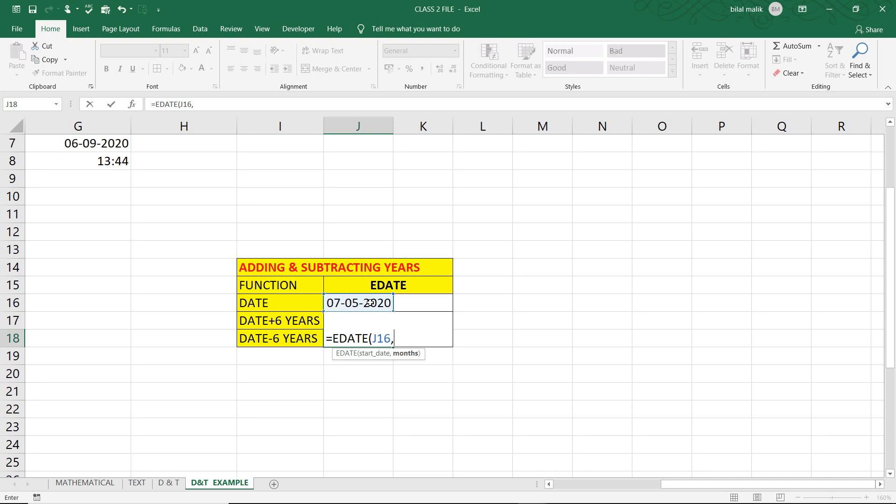
{"action": "type", "text": "-6*12)"}
{"action": "key", "text": "Return"}
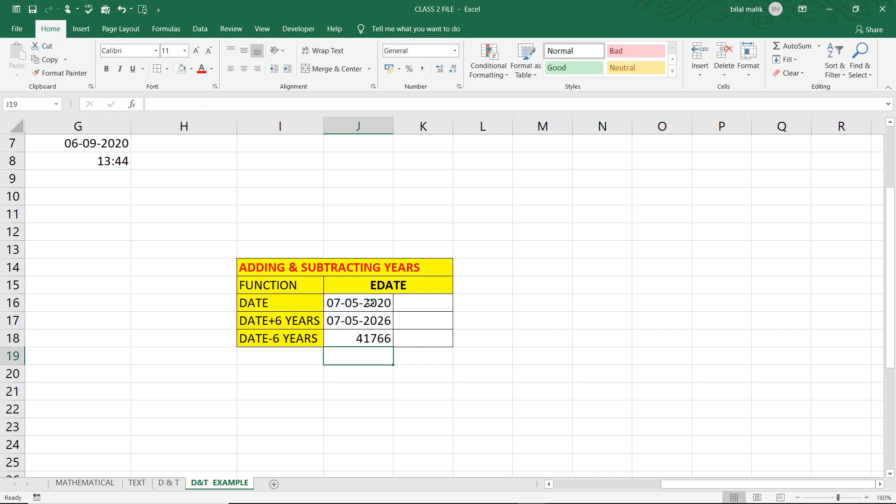
Format the DATE-6 YEARS result in cell J18 as Short Date
{"action": "left_click", "coordinate": [357, 338]}
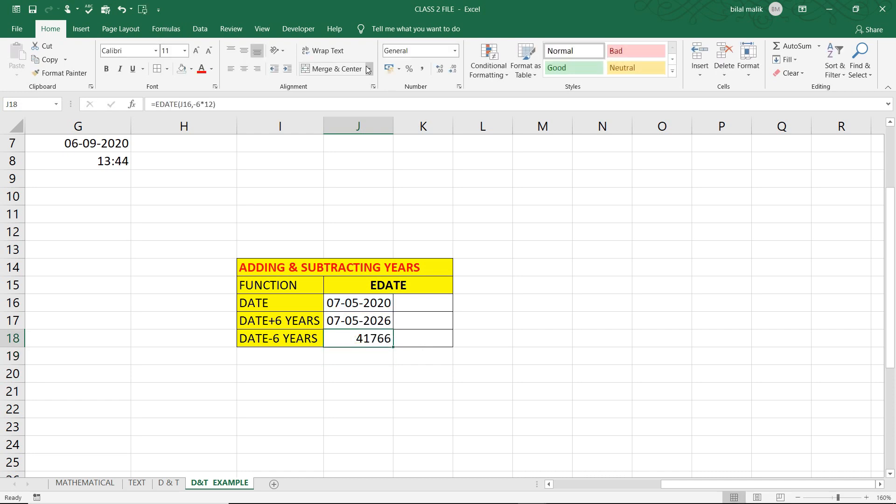
{"action": "left_click", "coordinate": [453, 51]}
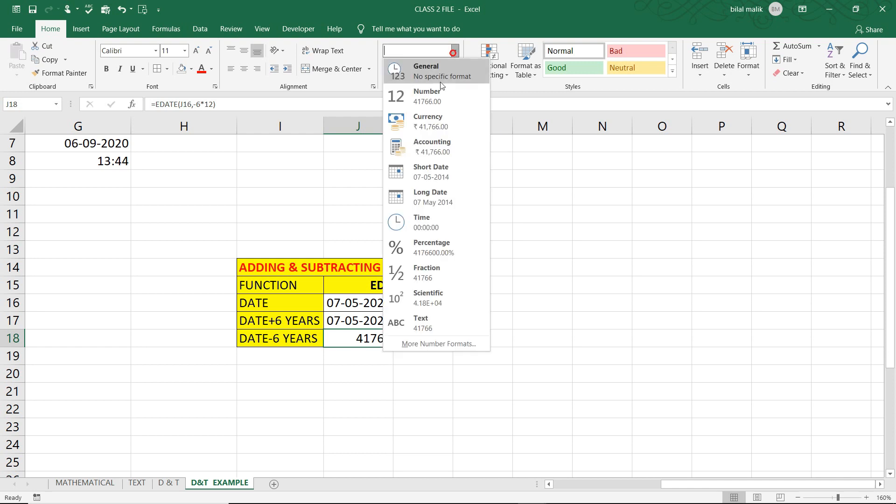
{"action": "left_click", "coordinate": [437, 181]}
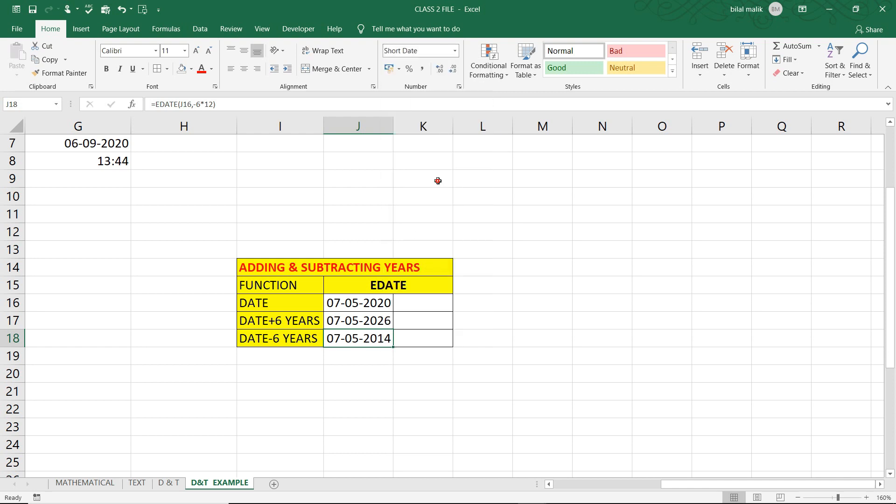
{"action": "left_click", "coordinate": [377, 354]}
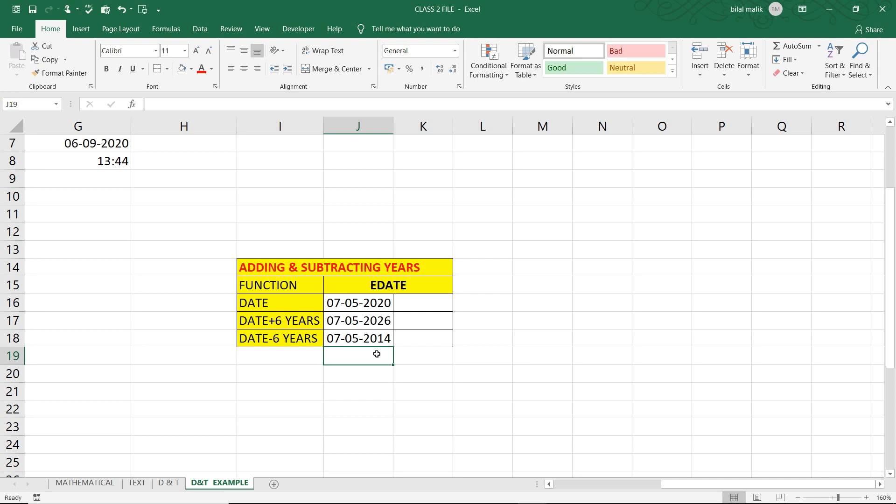
Clear the existing NETWORKDAYS.INTL result from cell B26 in the WORKING DAYS table
{"action": "key", "text": "Left"}
{"action": "key", "text": "Left"}
{"action": "key", "text": "Left"}
{"action": "key", "text": "Left"}
{"action": "key", "text": "Left"}
{"action": "key", "text": "Left"}
{"action": "key", "text": "Left"}
{"action": "key", "text": "Left"}
{"action": "key", "text": "Left"}
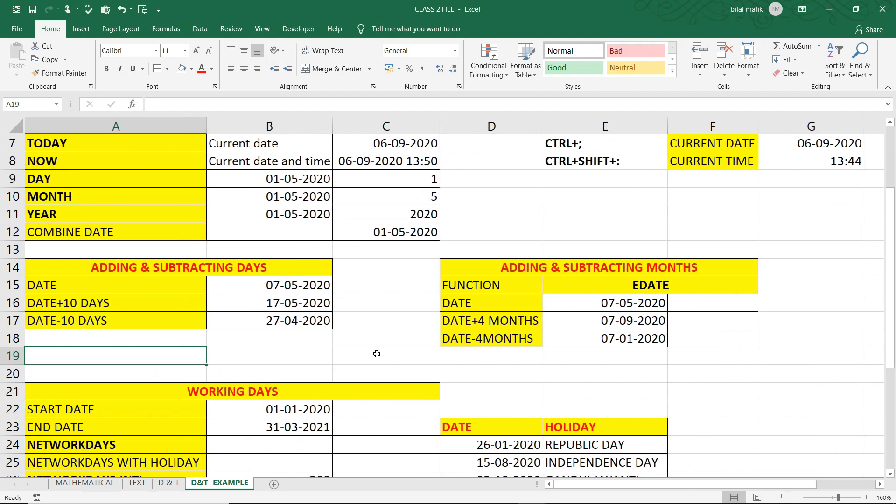
{"action": "key", "text": "Right"}
{"action": "key", "text": "Left"}
{"action": "key", "text": "Down"}
{"action": "key", "text": "Down"}
{"action": "key", "text": "Down"}
{"action": "key", "text": "Down"}
{"action": "key", "text": "Down"}
{"action": "key", "text": "Down"}
{"action": "key", "text": "Down"}
{"action": "key", "text": "Down"}
{"action": "key", "text": "Down"}
{"action": "key", "text": "Down"}
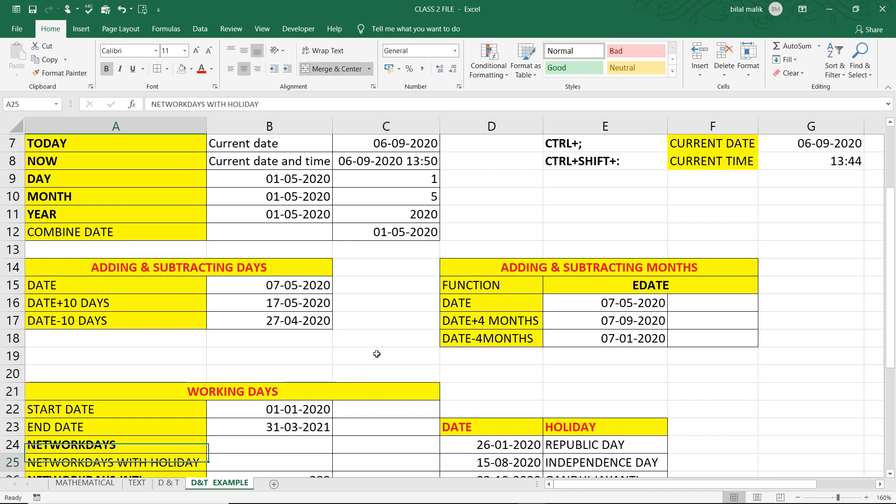
{"action": "left_click", "coordinate": [287, 372]}
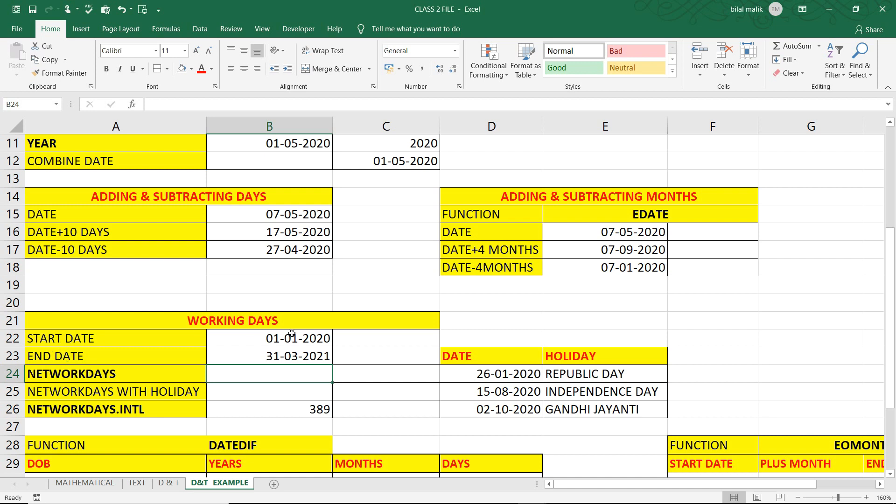
{"action": "left_click", "coordinate": [308, 408]}
{"action": "key", "text": "Delete"}
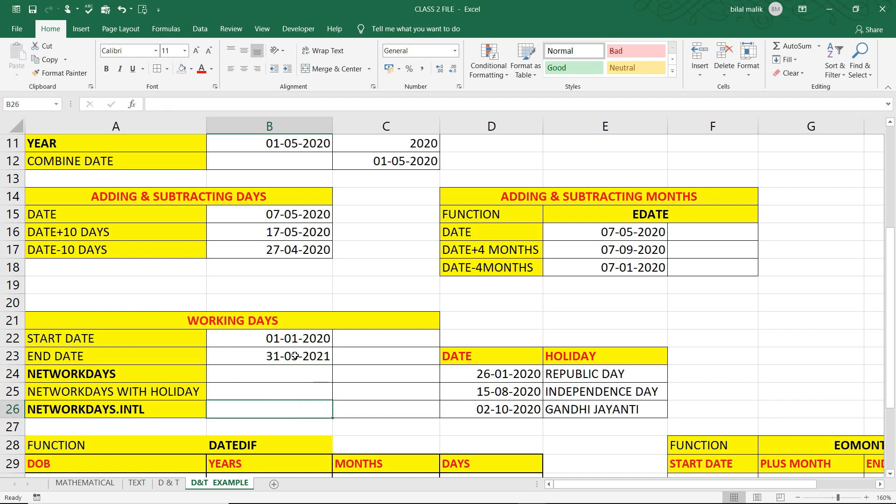
Enter the formula =NETWORKDAYS(B22,B23) in cell B24 to count the working days between the start and end dates
{"action": "left_click", "coordinate": [295, 372]}
{"action": "type", "text": "=netw"}
{"action": "key", "text": "Tab"}
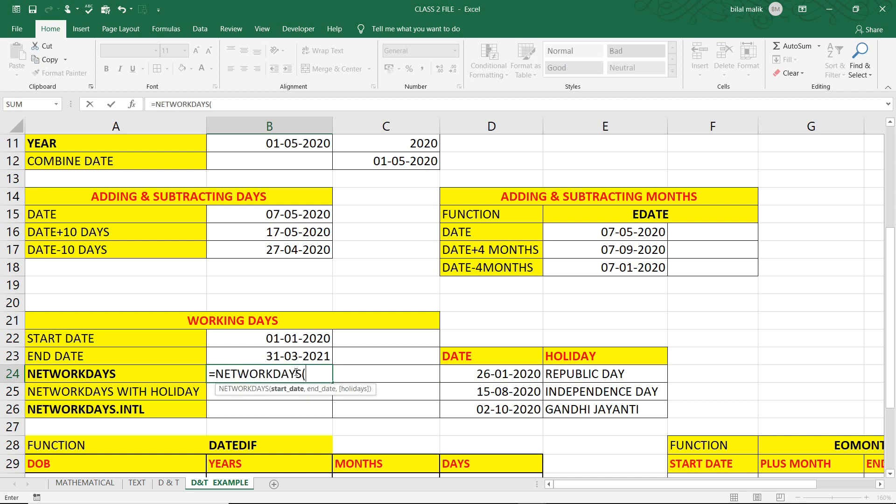
{"action": "left_click", "coordinate": [294, 344]}
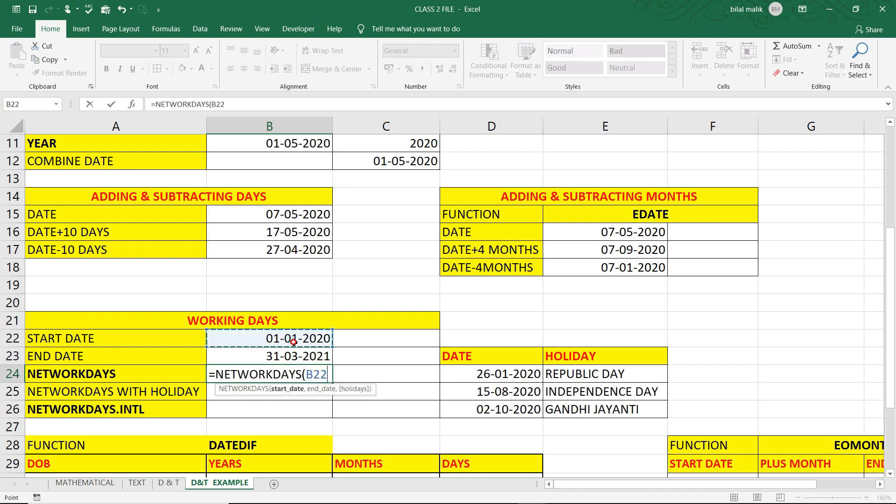
{"action": "type", "text": ","}
{"action": "left_click", "coordinate": [235, 341]}
{"action": "key", "text": "Down"}
{"action": "type", "text": ")"}
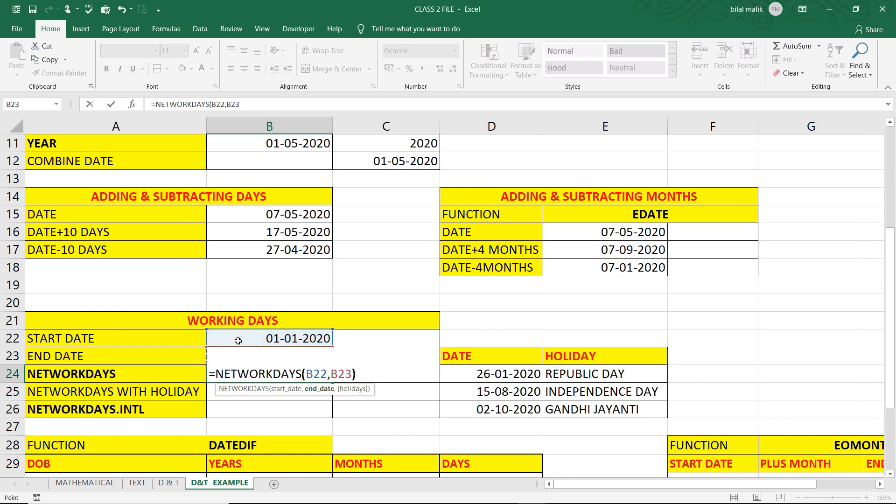
{"action": "key", "text": "Return"}
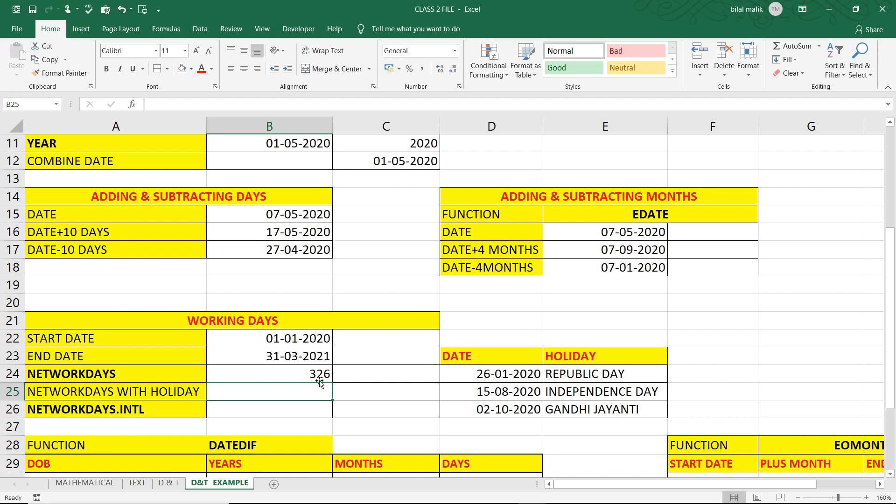
Enter the formula =NETWORKDAYS(B22,B23,D24:D26) in cell B25 to count the working days excluding the listed holidays
{"action": "type", "text": "="}
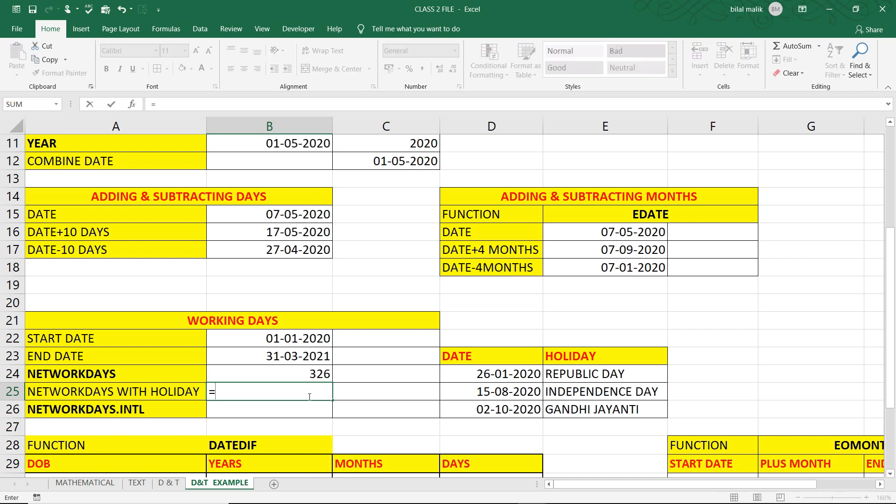
{"action": "type", "text": "e"}
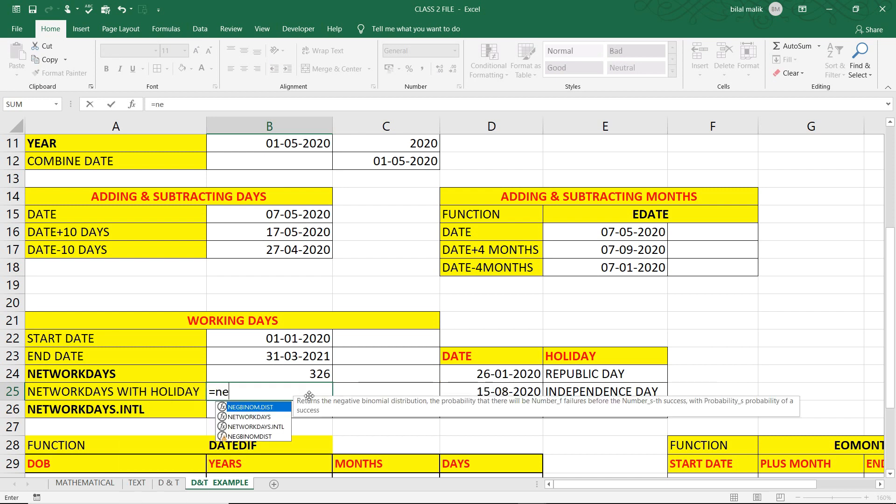
{"action": "key", "text": "Down"}
{"action": "key", "text": "Tab"}
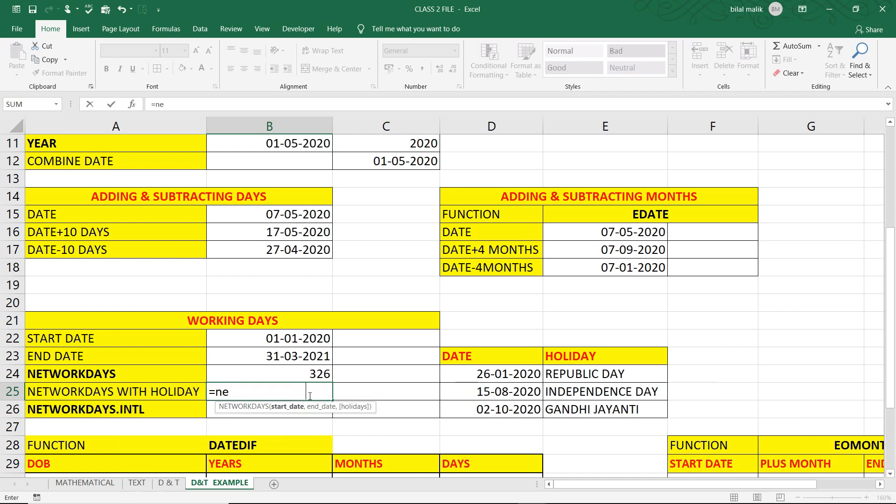
{"action": "left_click", "coordinate": [300, 337]}
{"action": "type", "text": ","}
{"action": "left_click", "coordinate": [296, 355]}
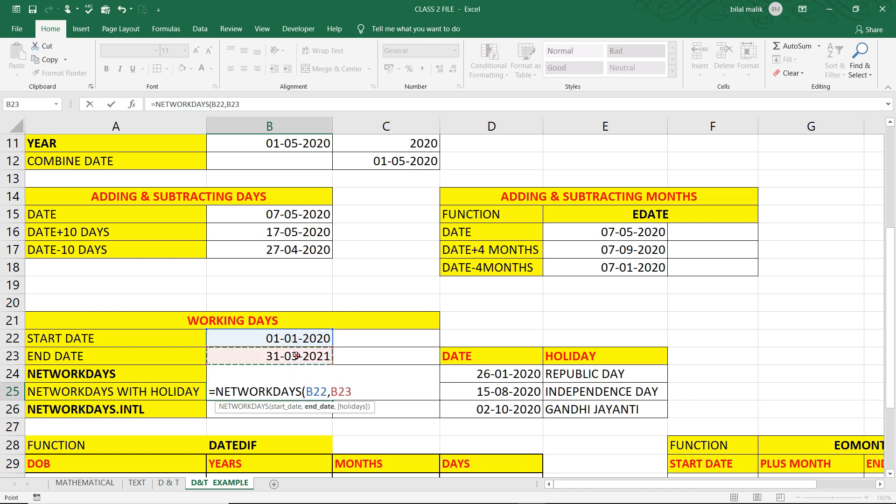
{"action": "type", "text": ","}
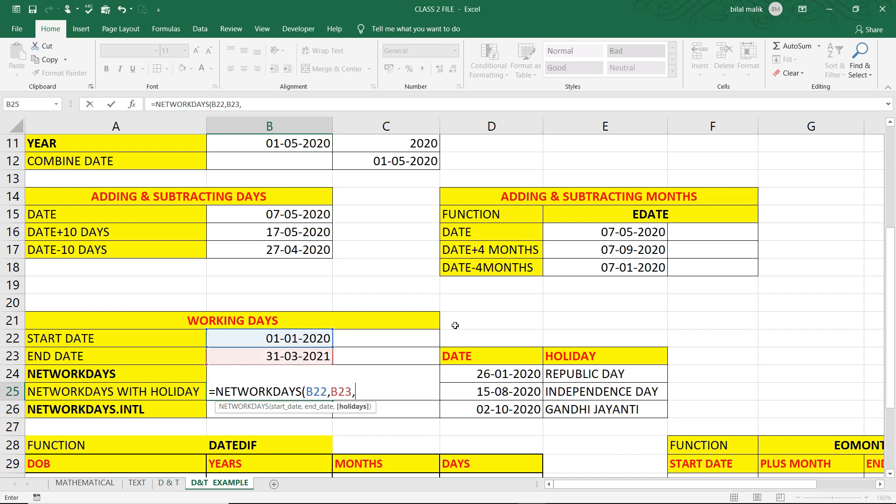
{"action": "left_click", "coordinate": [503, 372]}
{"action": "left_click_drag", "start_coordinate": [504, 383], "coordinate": [505, 404]}
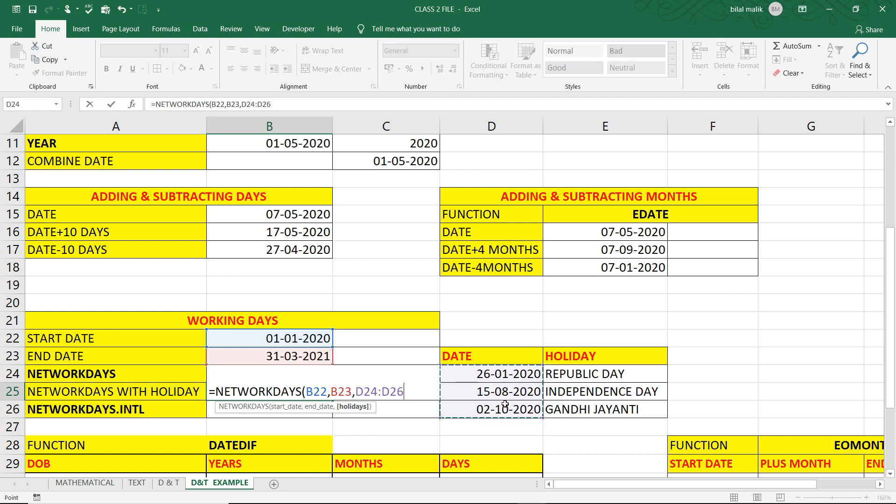
{"action": "type", "text": ")"}
{"action": "key", "text": "Return"}
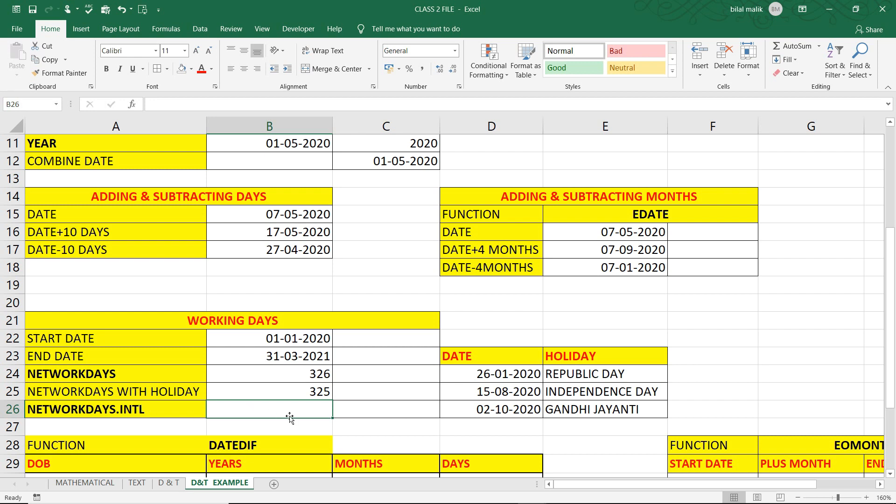
Enter =NETWORKDAYS.INTL(B22,B23,11,D24:D26) in cell B26 to count working days with Sunday-only weekends, excluding the listed holidays
{"action": "type", "text": "=net"}
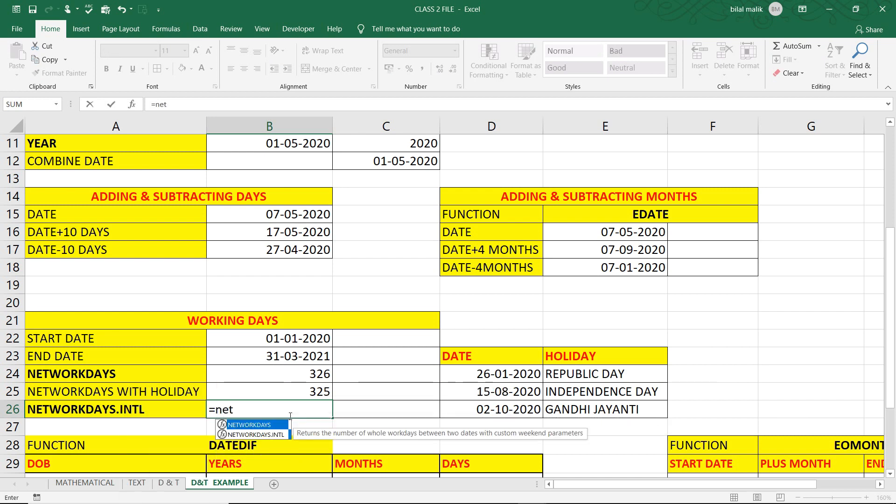
{"action": "key", "text": "Down"}
{"action": "key", "text": "Tab"}
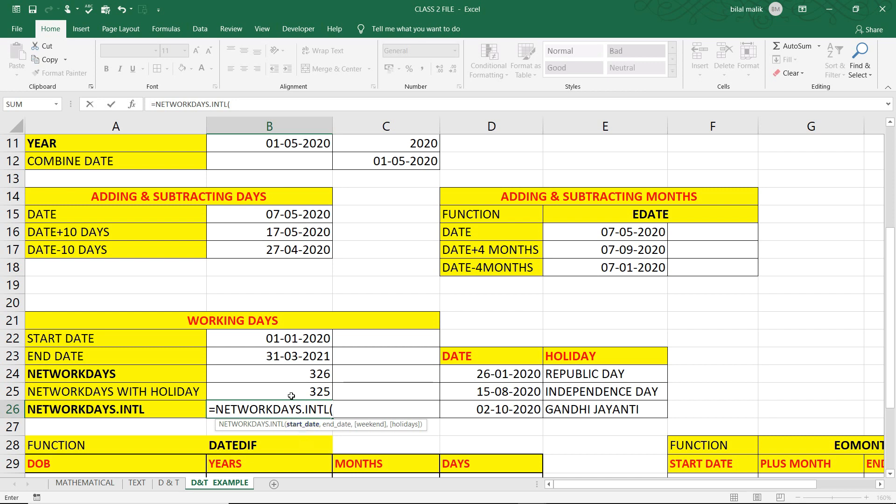
{"action": "left_click", "coordinate": [282, 339]}
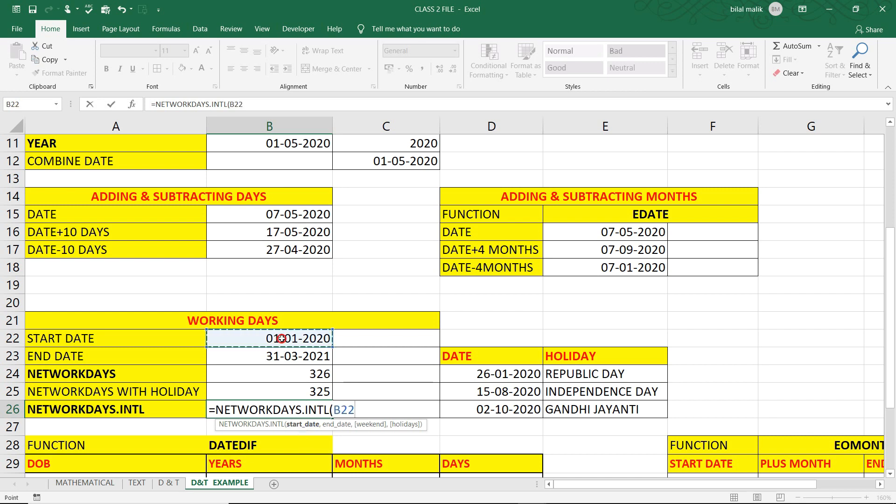
{"action": "type", "text": ","}
{"action": "left_click", "coordinate": [284, 357]}
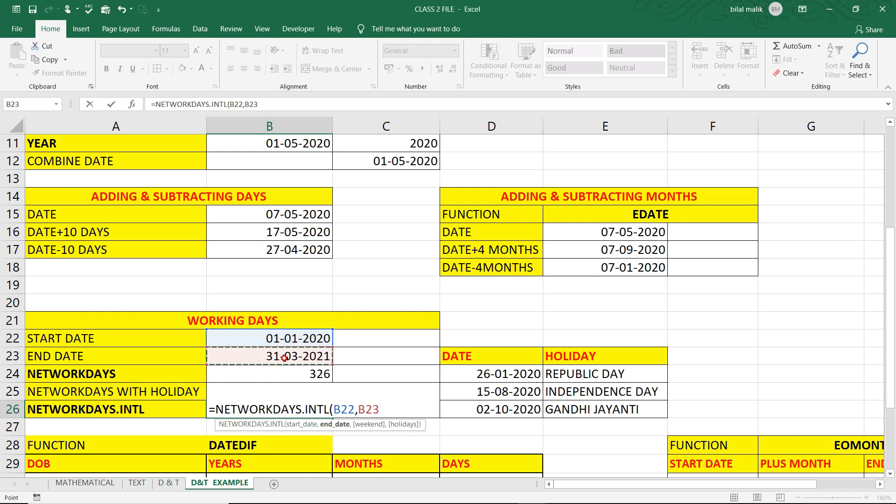
{"action": "type", "text": ","}
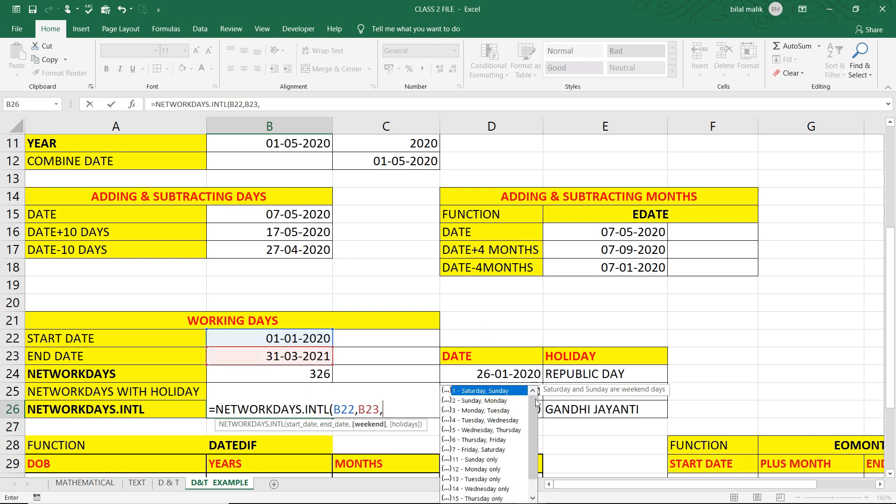
{"action": "mouse_move", "coordinate": [528, 410]}
{"action": "left_mouse_down"}
{"action": "mouse_move", "coordinate": [530, 426]}
{"action": "mouse_move", "coordinate": [530, 414]}
{"action": "left_mouse_up"}
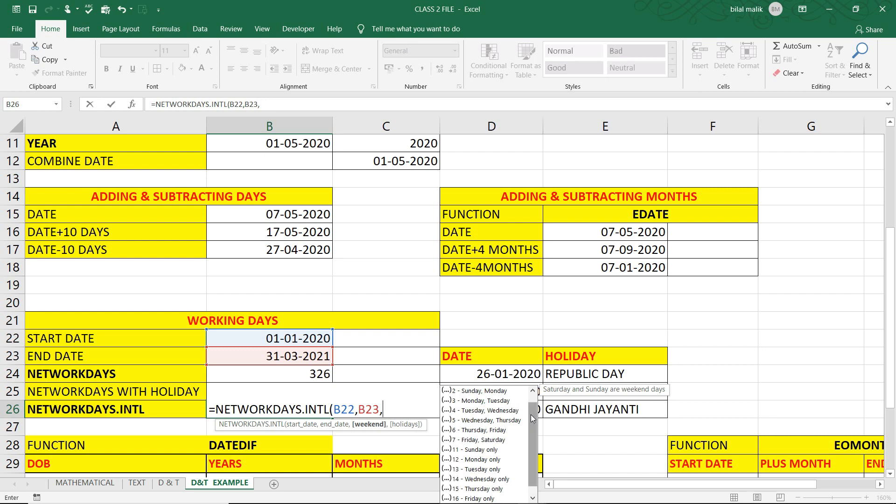
{"action": "left_click", "coordinate": [480, 451]}
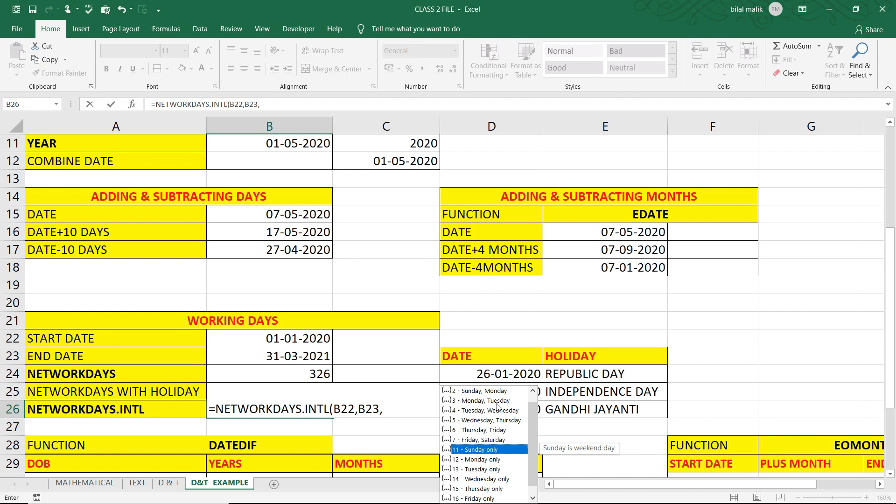
{"action": "double_click", "coordinate": [475, 450]}
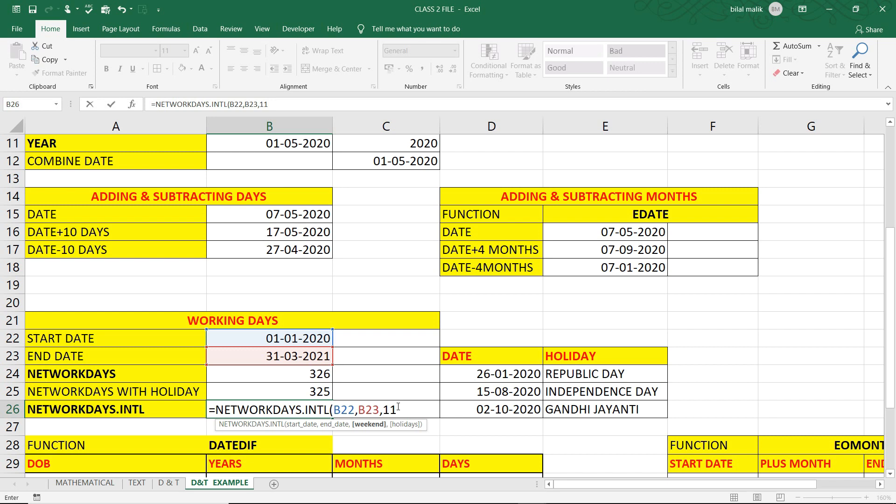
{"action": "type", "text": ","}
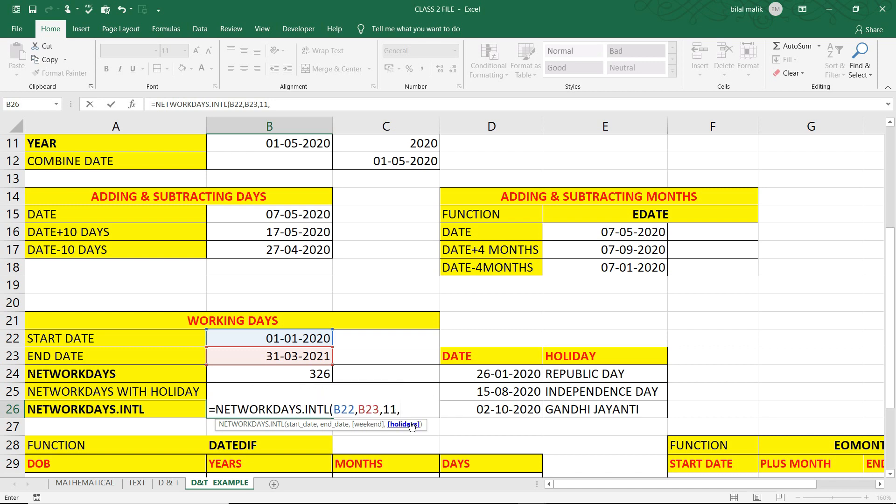
{"action": "left_click_drag", "start_coordinate": [517, 370], "coordinate": [515, 408]}
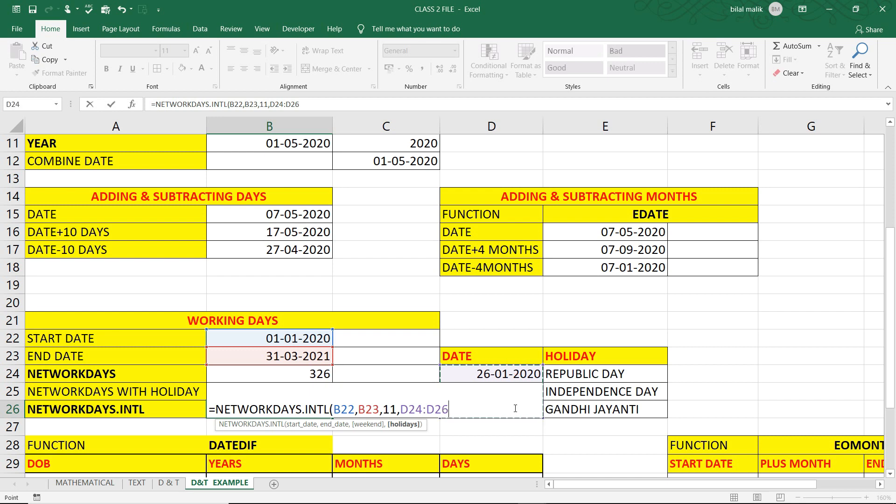
{"action": "type", "text": ")"}
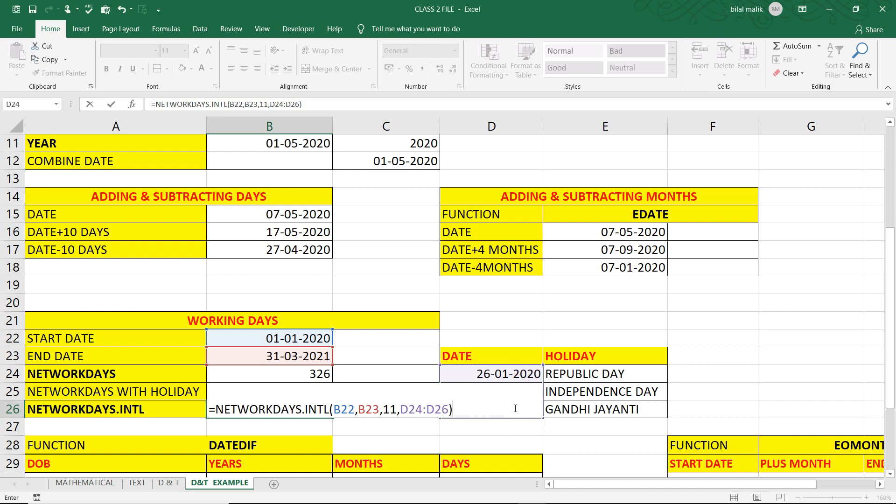
{"action": "key", "text": "Return"}
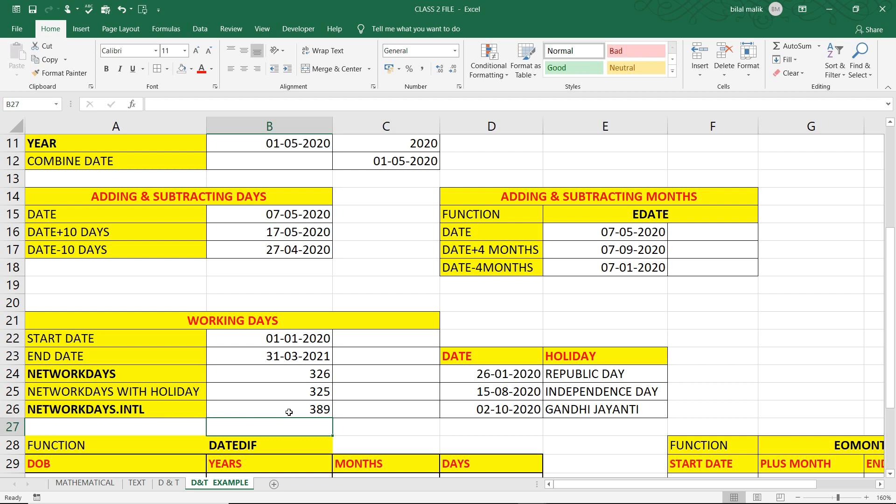
Compare the NETWORKDAYS WITH HOLIDAY and NETWORKDAYS.INTL results, and examine the DATEDIF table's DOB column
{"action": "left_click", "coordinate": [313, 407]}
{"action": "key", "text": "Up"}
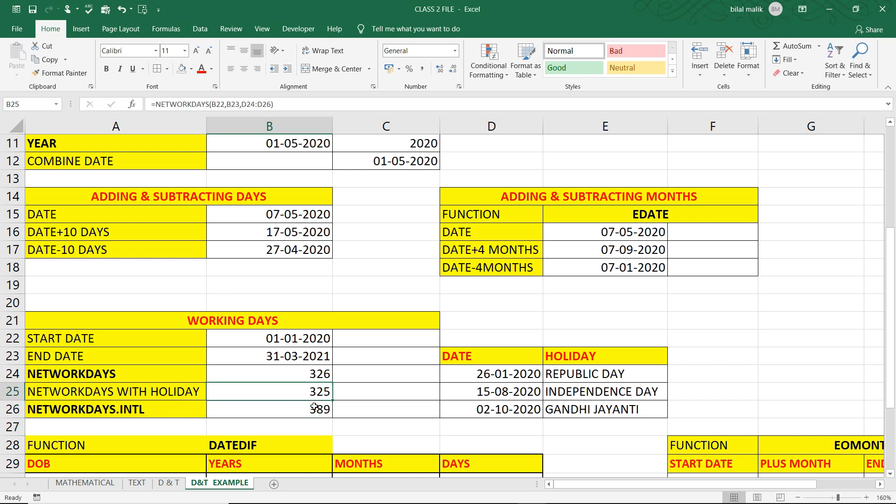
{"action": "key", "text": "Down"}
{"action": "key", "text": "Up"}
{"action": "key", "text": "Down"}
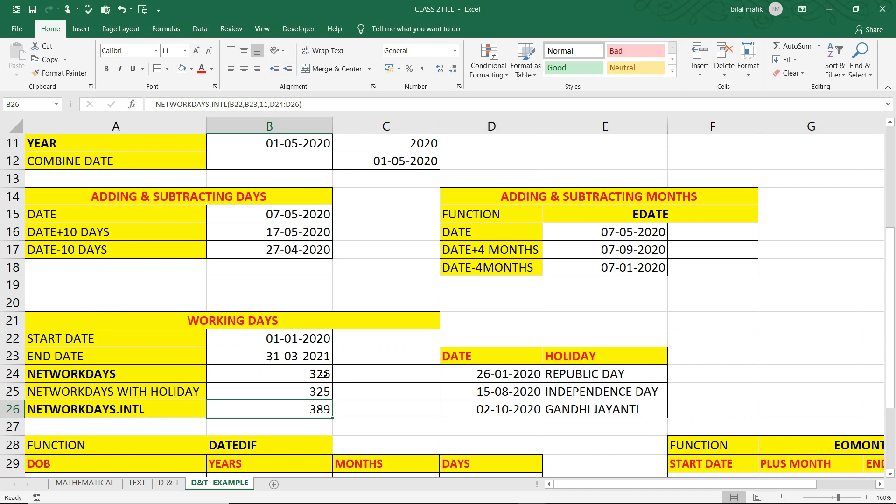
{"action": "key", "text": "Down"}
{"action": "key", "text": "Down"}
{"action": "key", "text": "Down"}
{"action": "key", "text": "Down"}
{"action": "key", "text": "Down"}
{"action": "key", "text": "Down"}
{"action": "key", "text": "Down"}
{"action": "key", "text": "Down"}
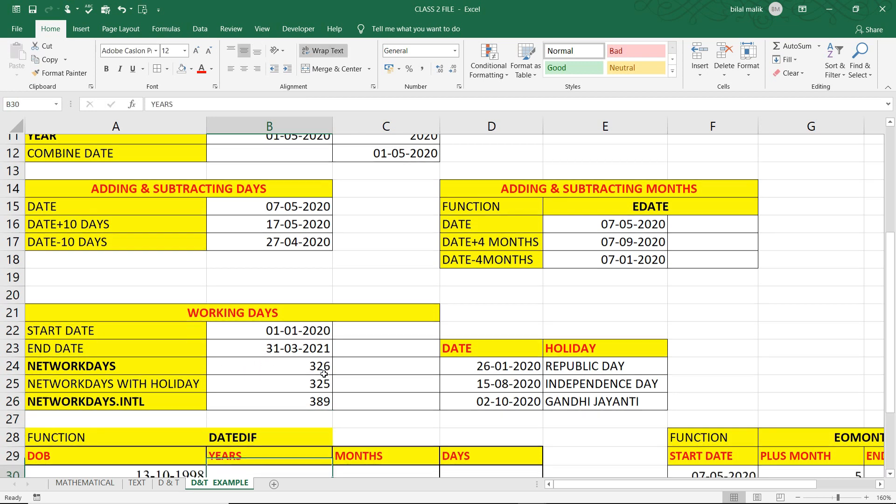
{"action": "key", "text": "Up"}
{"action": "key", "text": "Up"}
{"action": "key", "text": "Up"}
{"action": "key", "text": "Left"}
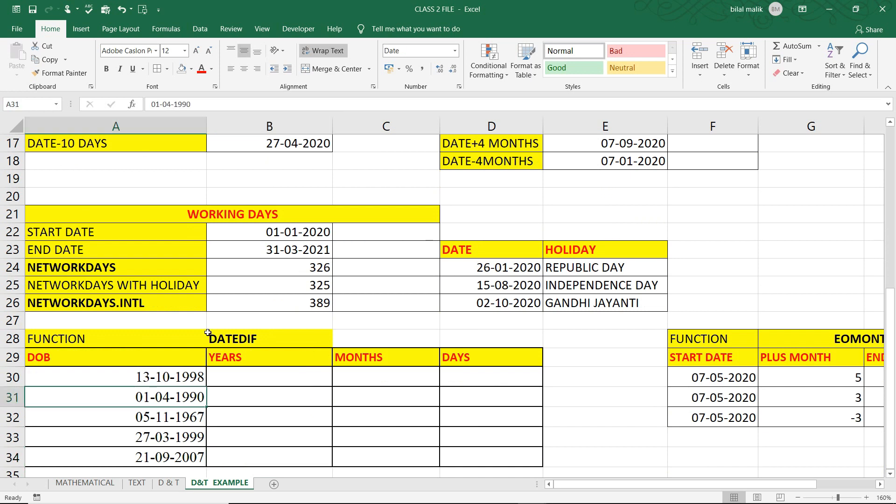
{"action": "left_click", "coordinate": [224, 340]}
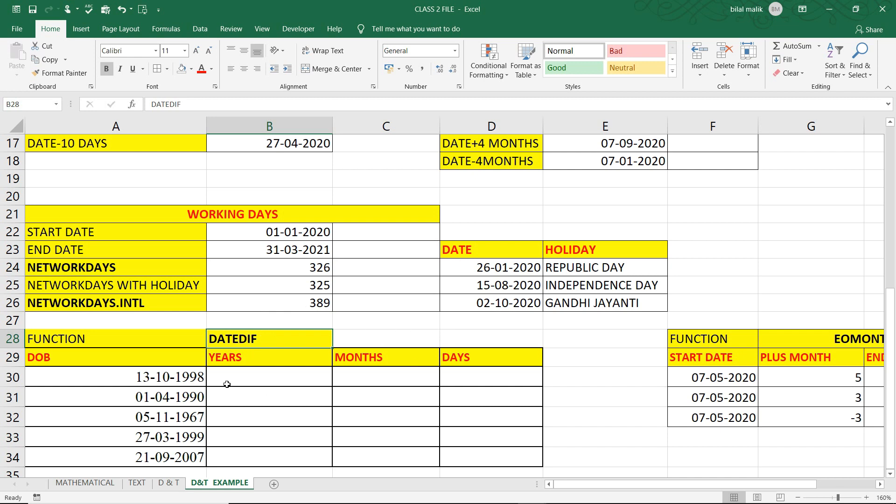
{"action": "left_click", "coordinate": [177, 377]}
{"action": "left_click_drag", "start_coordinate": [157, 378], "coordinate": [151, 446]}
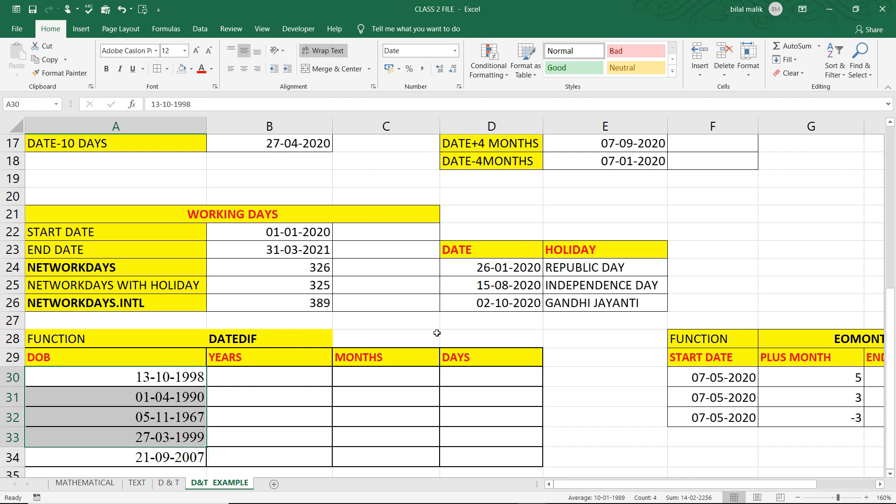
Enter the formula =DATEDIF(A30,TODAY(),"y") in cell B30 and fill it down the YEARS column to B34
{"action": "left_click", "coordinate": [297, 381]}
{"action": "type", "text": "=datedif("}
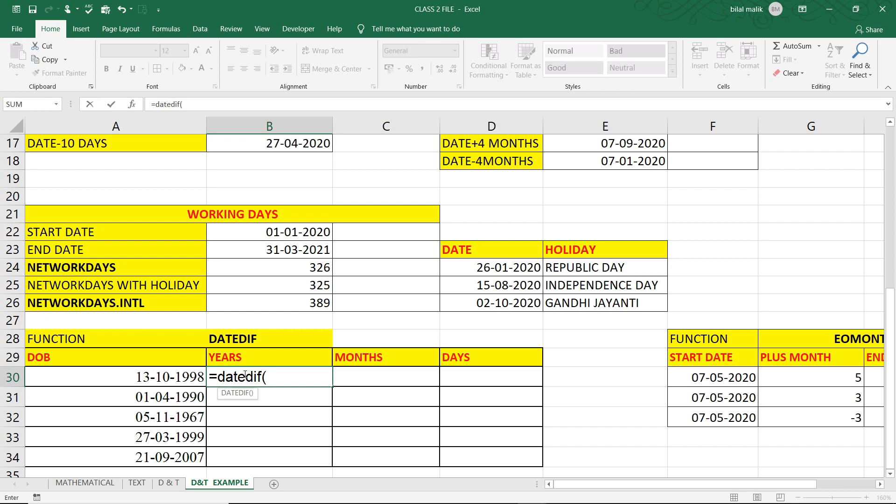
{"action": "left_click", "coordinate": [169, 377]}
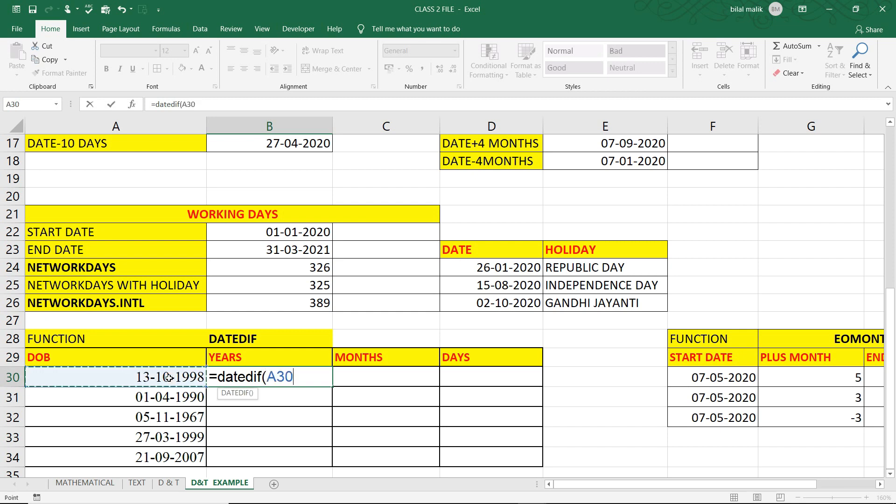
{"action": "type", "text": ","}
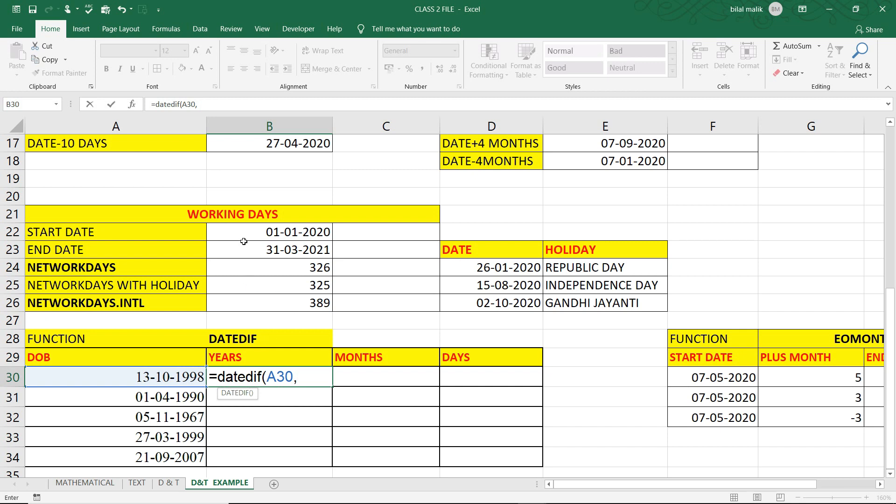
{"action": "left_click", "coordinate": [308, 250]}
{"action": "key", "text": "BackSpace"}
{"action": "key", "text": "BackSpace"}
{"action": "key", "text": "BackSpace"}
{"action": "type", "text": "today(),"}
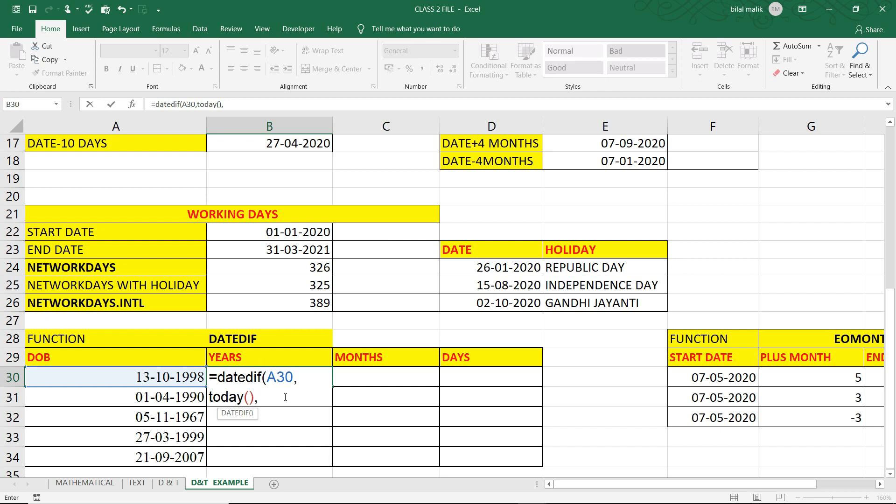
{"action": "type", "text": "\"y\")"}
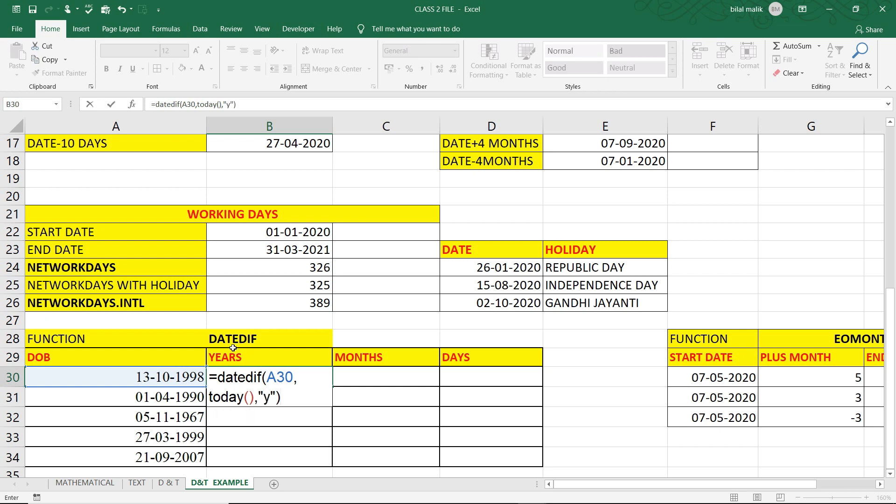
{"action": "key", "text": "Return"}
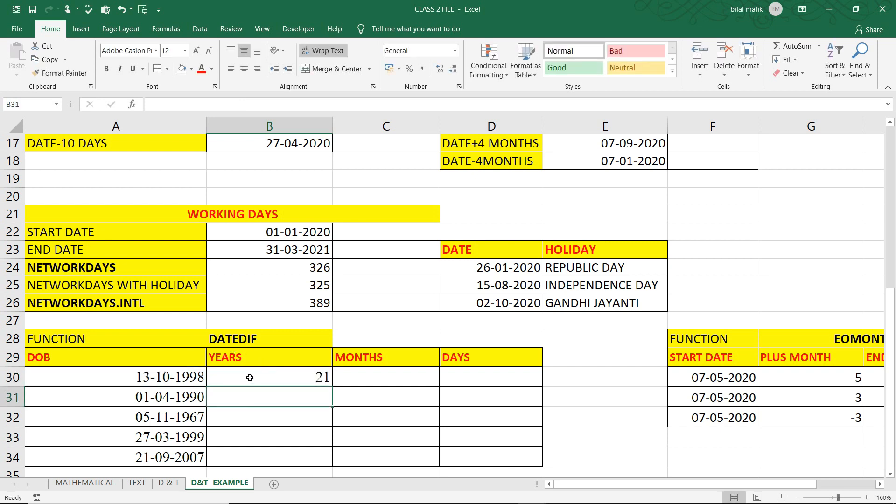
{"action": "left_click_drag", "start_coordinate": [315, 373], "coordinate": [309, 447]}
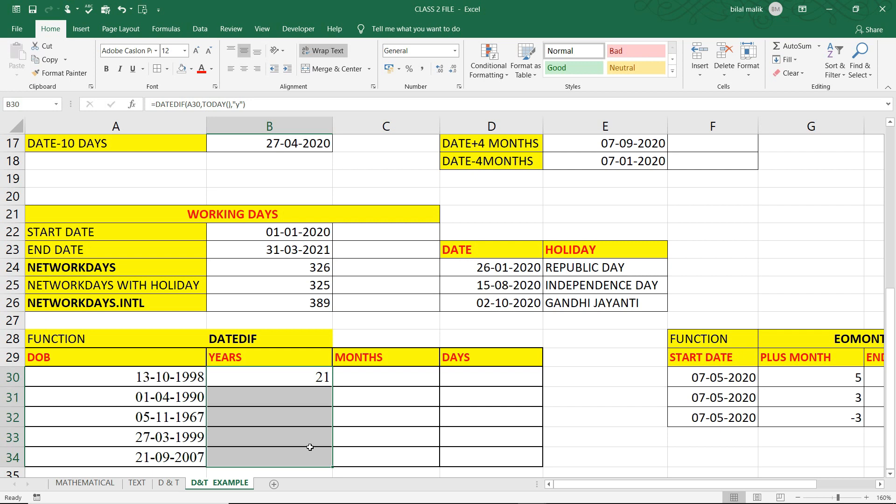
{"action": "key", "text": "ctrl+d"}
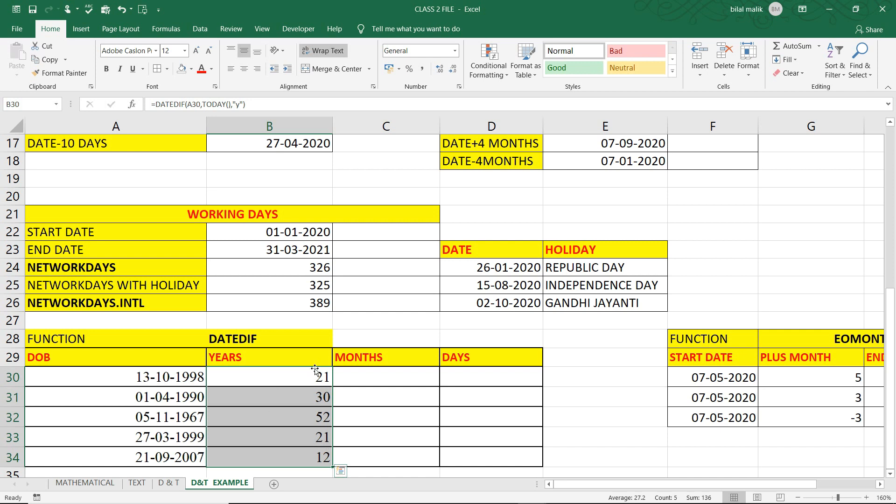
Enter the formula =DATEDIF(A30,TODAY(),"m") in cell C30 to calculate the total months since the date of birth
{"action": "left_click", "coordinate": [356, 374]}
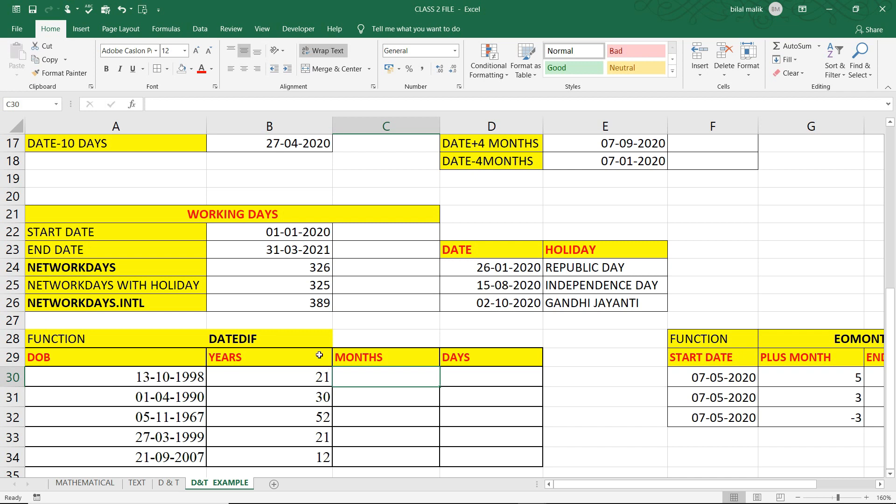
{"action": "type", "text": "=da"}
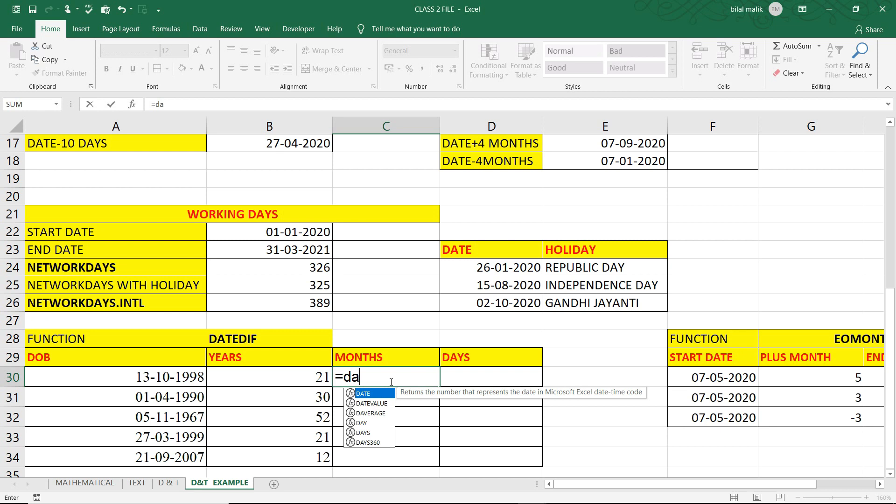
{"action": "type", "text": "tedif("}
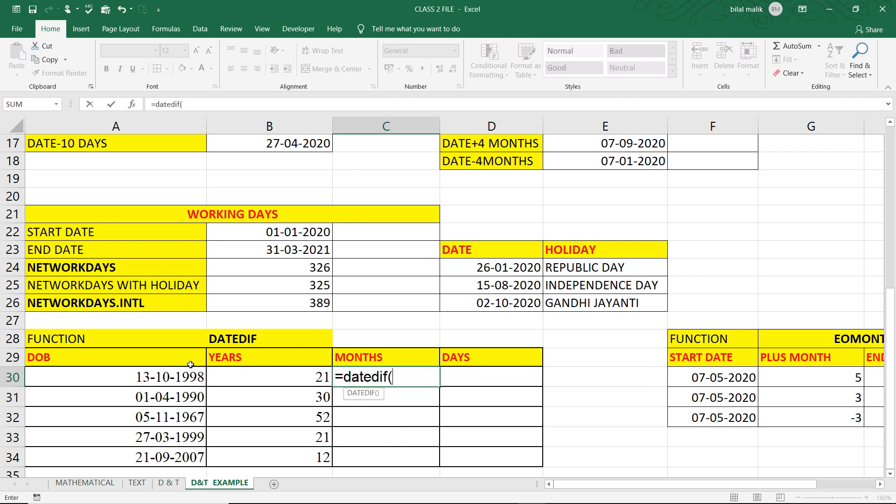
{"action": "left_click", "coordinate": [183, 378]}
{"action": "type", "text": ",t"}
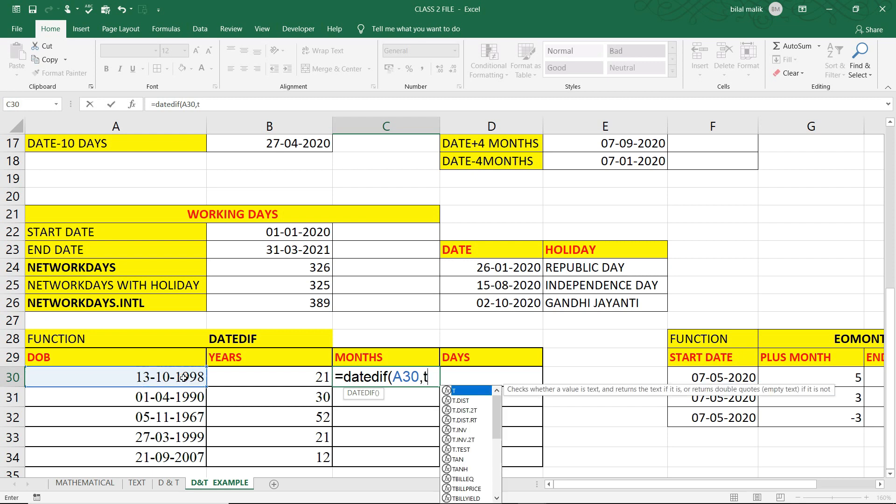
{"action": "type", "text": "oday(),"}
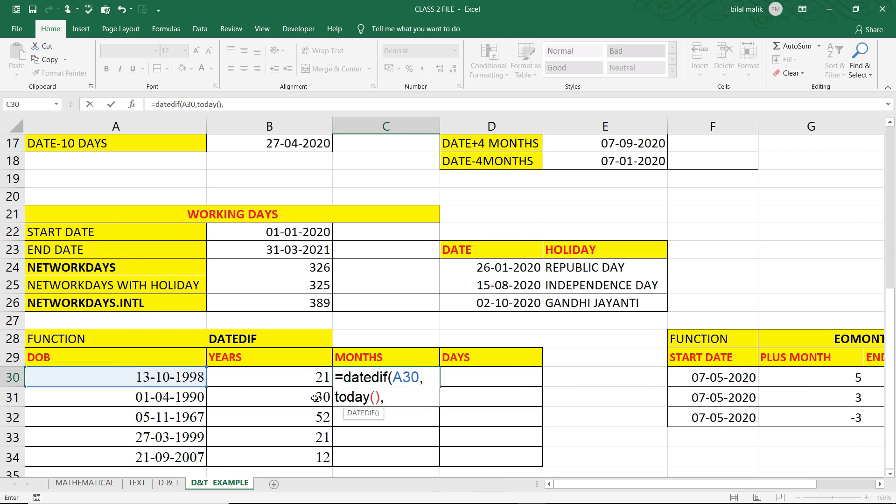
{"action": "type", "text": "\"m"}
{"action": "type", "text": ")"}
{"action": "key", "text": "Return"}
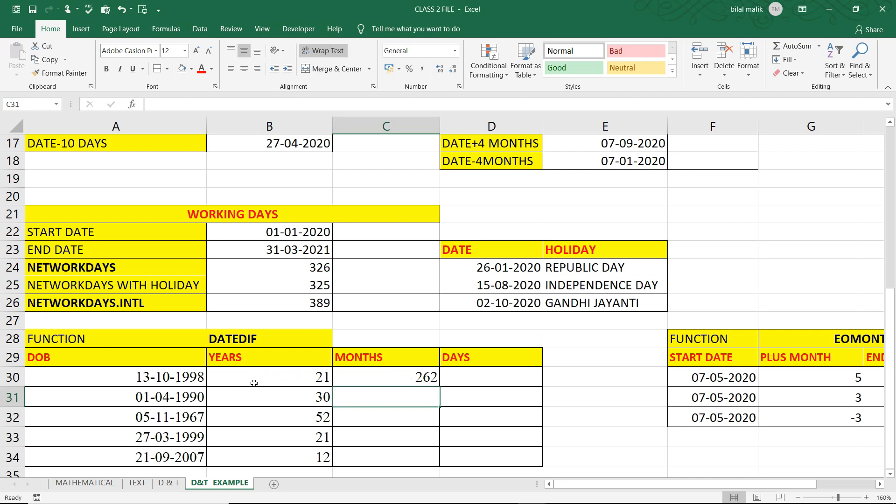
Change the unit in the C30 DATEDIF formula to "ym" so it counts only the months beyond full years
{"action": "double_click", "coordinate": [419, 377]}
{"action": "left_click", "coordinate": [339, 414]}
{"action": "type", "text": "ym\")"}
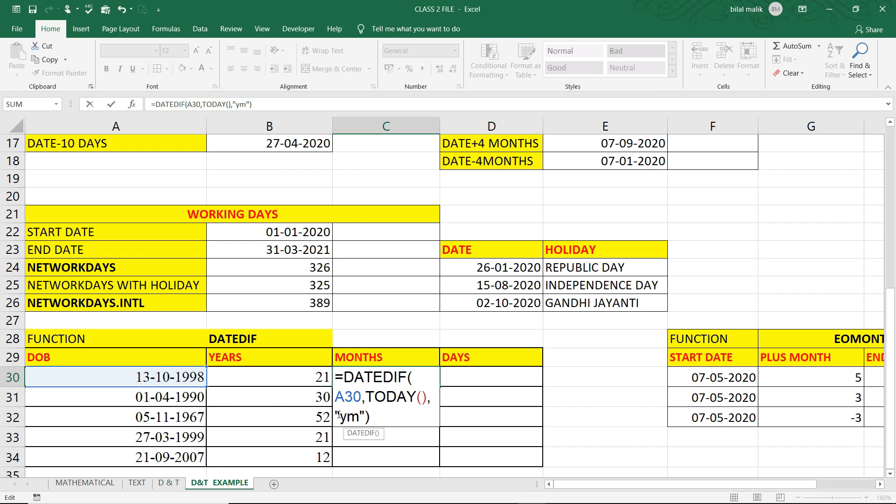
{"action": "key", "text": "Return"}
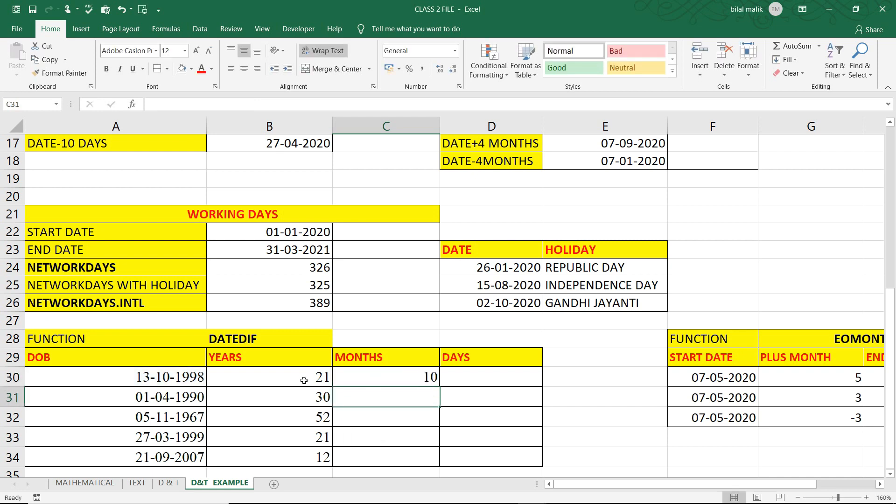
Enter the formula =DATEDIF(A30,TODAY(),"md") in cell D30 to count the days beyond full months
{"action": "left_click", "coordinate": [464, 370]}
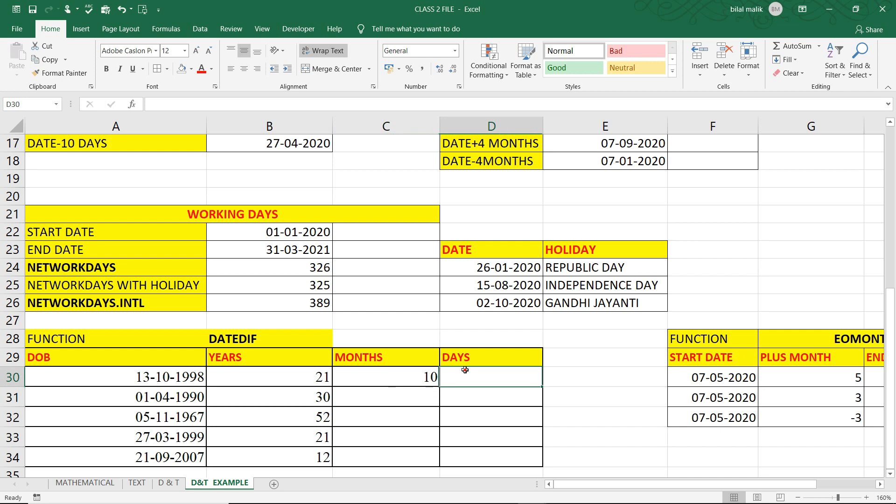
{"action": "type", "text": "="}
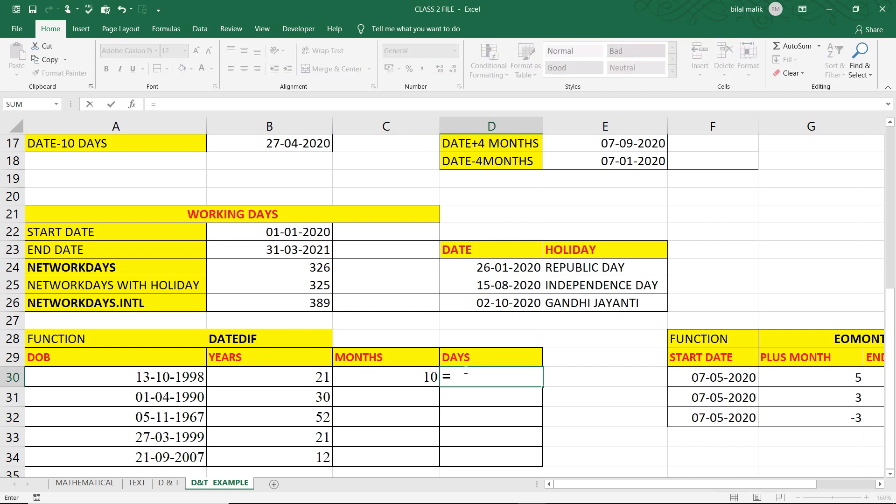
{"action": "type", "text": "datedif("}
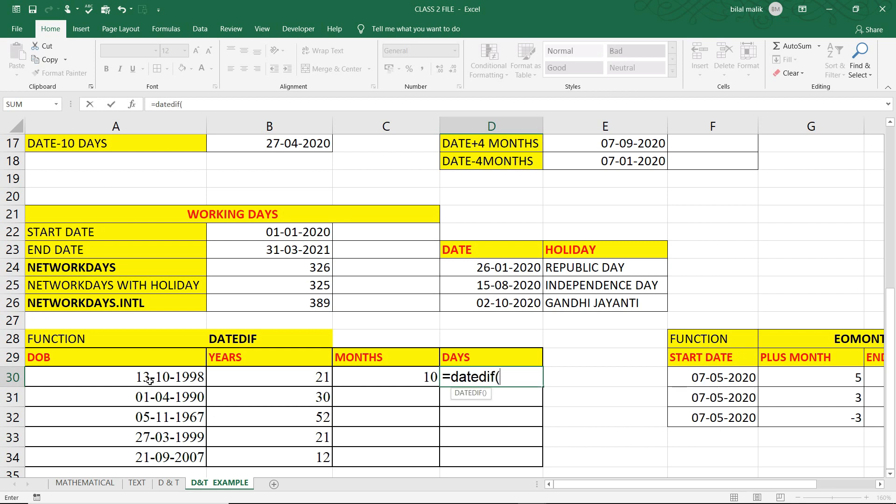
{"action": "left_click", "coordinate": [149, 380]}
{"action": "type", "text": ","}
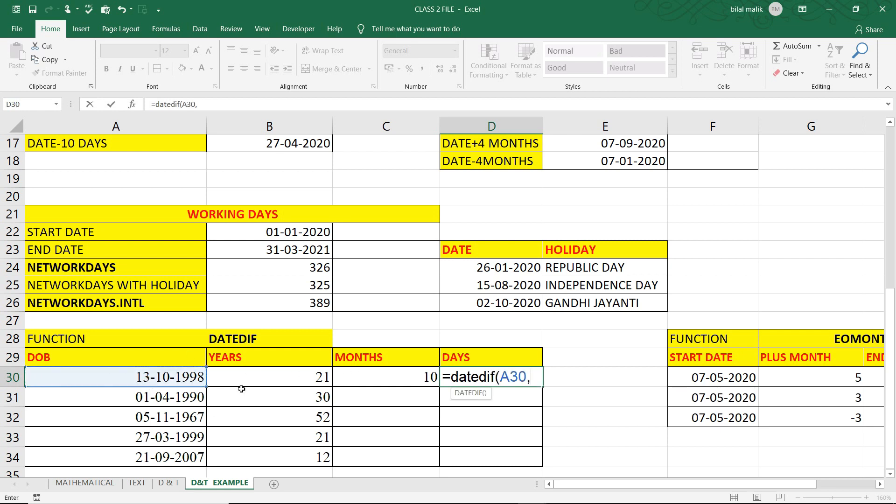
{"action": "type", "text": "y"}
{"action": "key", "text": "BackSpace"}
{"action": "type", "text": "today"}
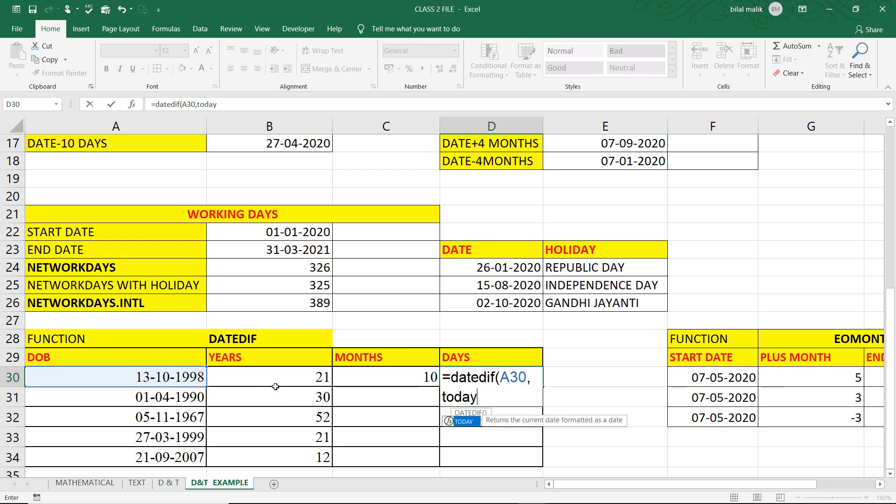
{"action": "type", "text": "()"}
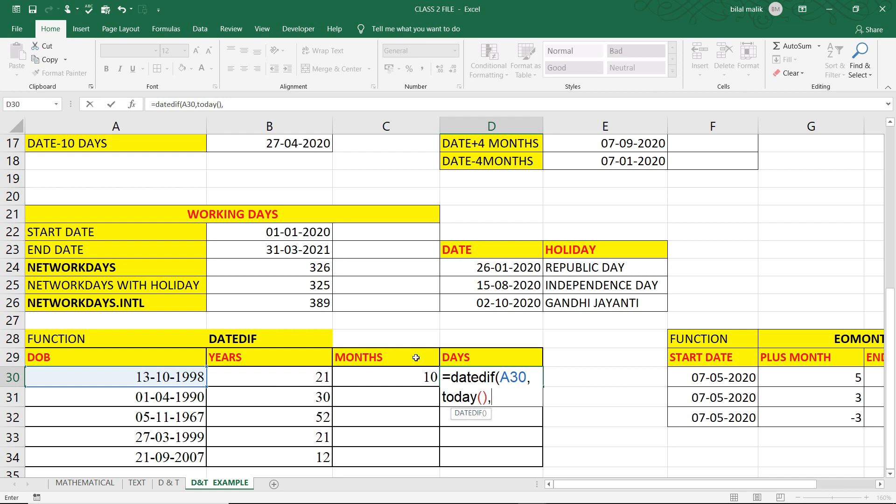
{"action": "type", "text": ",\"d"}
{"action": "left_click", "coordinate": [498, 397]}
{"action": "type", "text": "m"}
{"action": "type", "text": ")"}
{"action": "key", "text": "Return"}
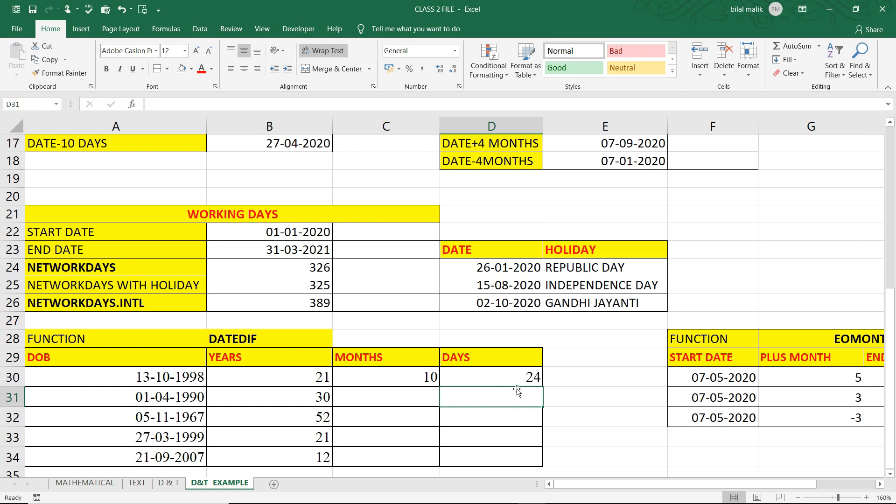
Fill the MONTHS and DAYS formulas in C30:D30 down to row 34 of the DATEDIF table
{"action": "left_click_drag", "start_coordinate": [404, 376], "coordinate": [507, 454]}
{"action": "key", "text": "ctrl+d"}
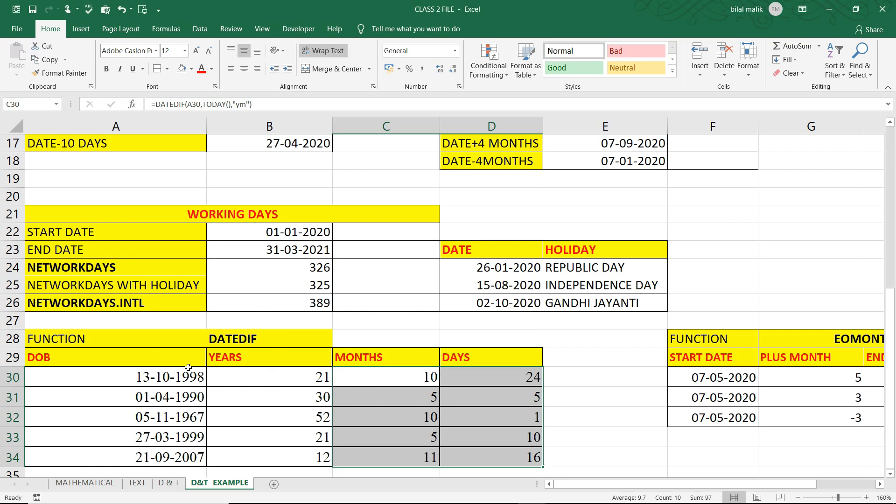
{"action": "left_click", "coordinate": [235, 343]}
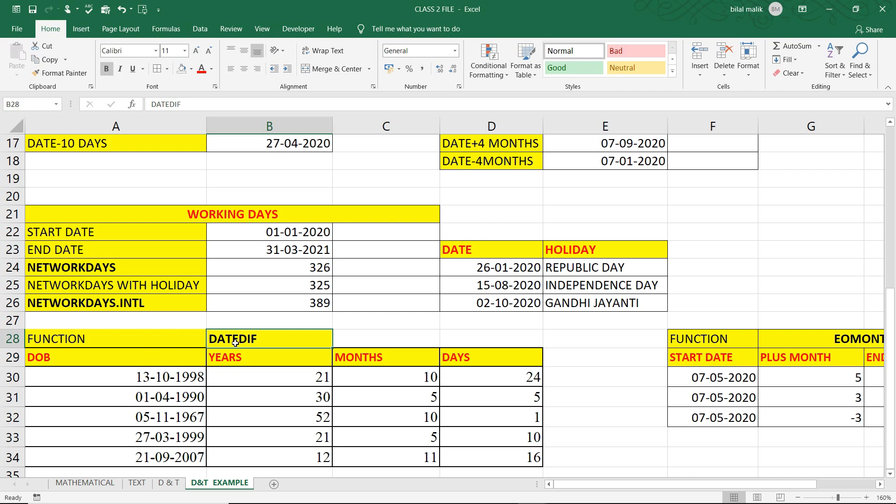
Enter the formula =EOMONTH(F30,G30) in cell H30 of the EOMONTH table's END OF MONTH column
{"action": "key", "text": "Right"}
{"action": "key", "text": "Right"}
{"action": "key", "text": "Right"}
{"action": "key", "text": "Right"}
{"action": "key", "text": "Right"}
{"action": "key", "text": "Right"}
{"action": "key", "text": "Right"}
{"action": "key", "text": "Left"}
{"action": "key", "text": "Left"}
{"action": "key", "text": "Left"}
{"action": "key", "text": "Right"}
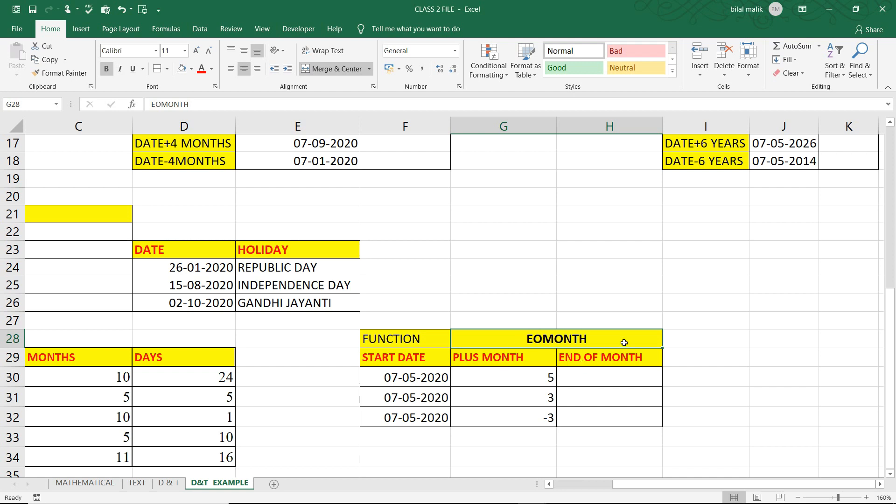
{"action": "left_click", "coordinate": [616, 376]}
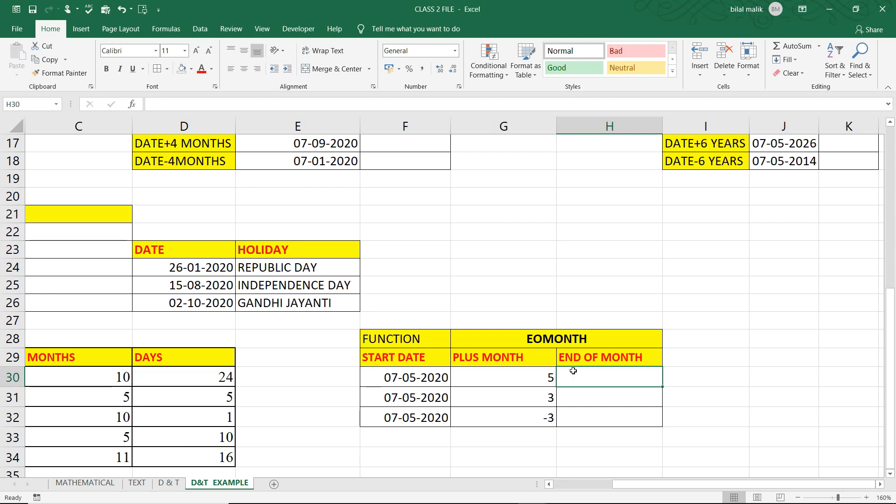
{"action": "type", "text": "="}
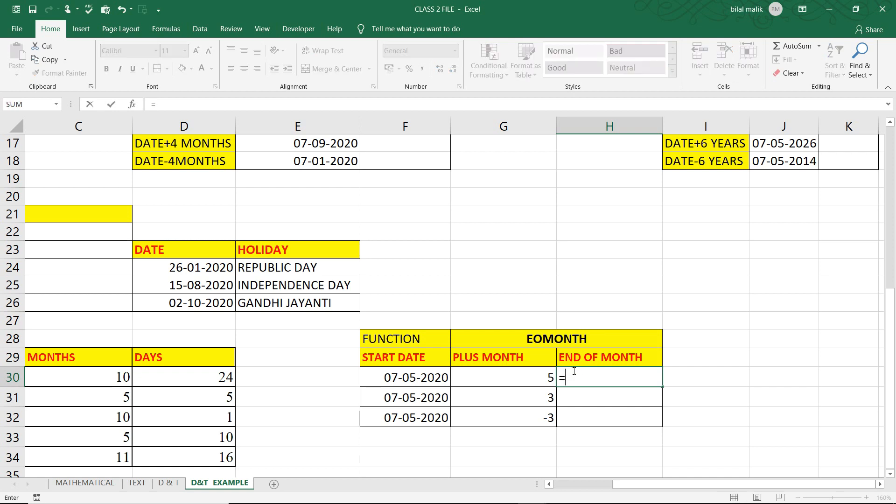
{"action": "type", "text": "eo"}
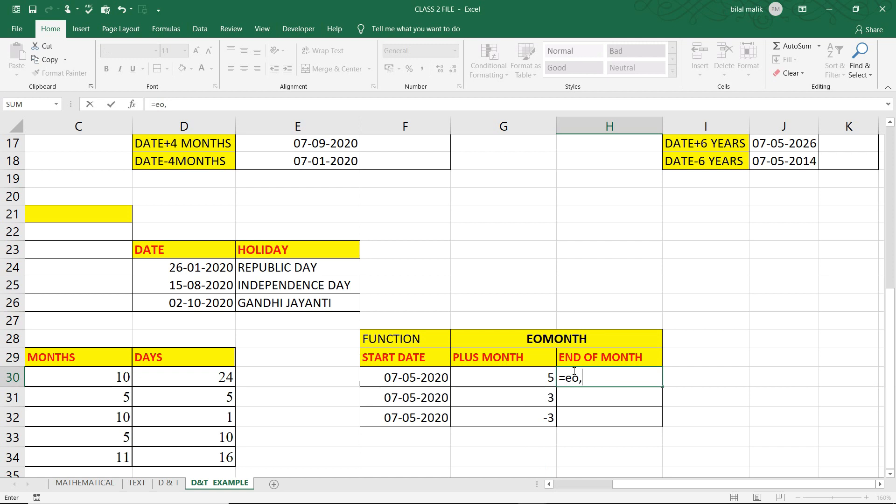
{"action": "key", "text": "Tab"}
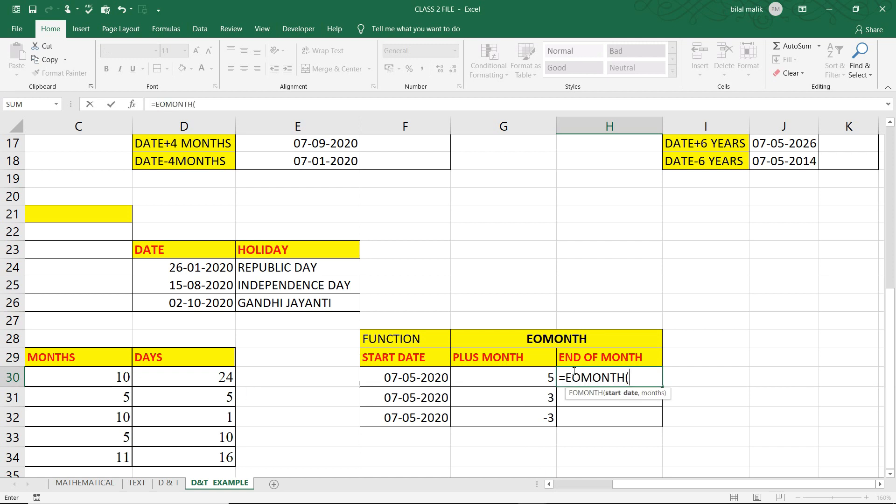
{"action": "left_click", "coordinate": [428, 378]}
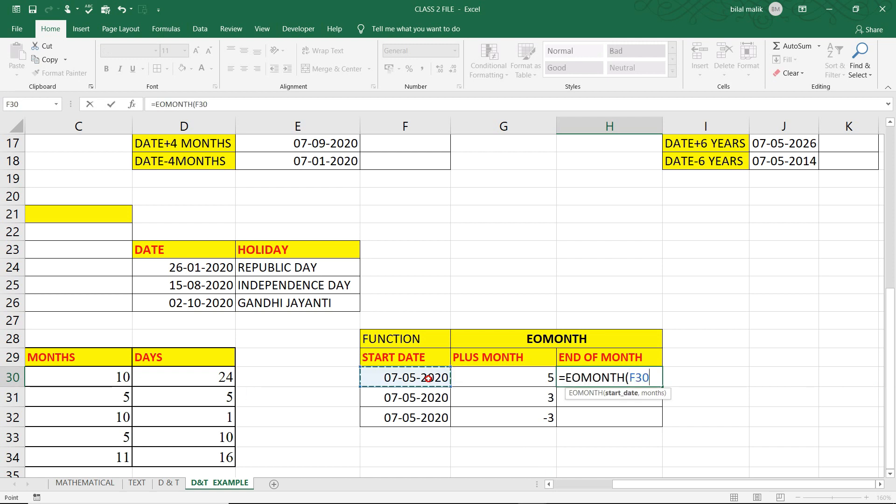
{"action": "type", "text": ","}
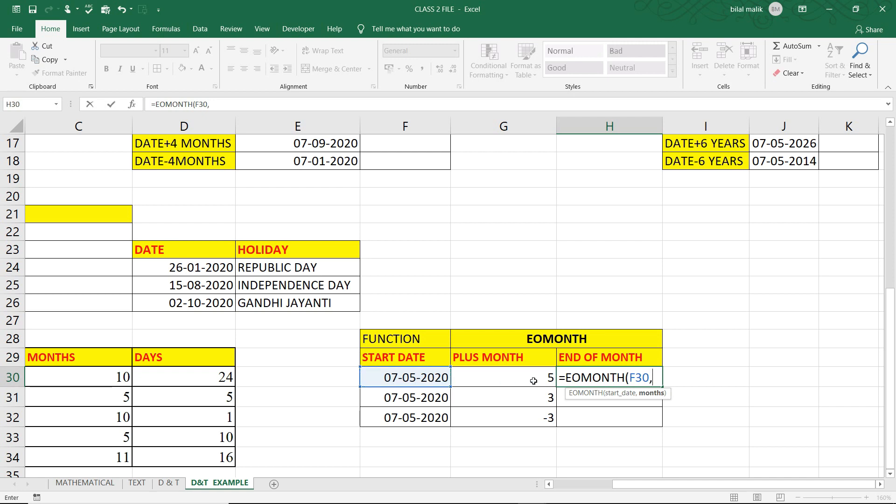
{"action": "left_click", "coordinate": [533, 380]}
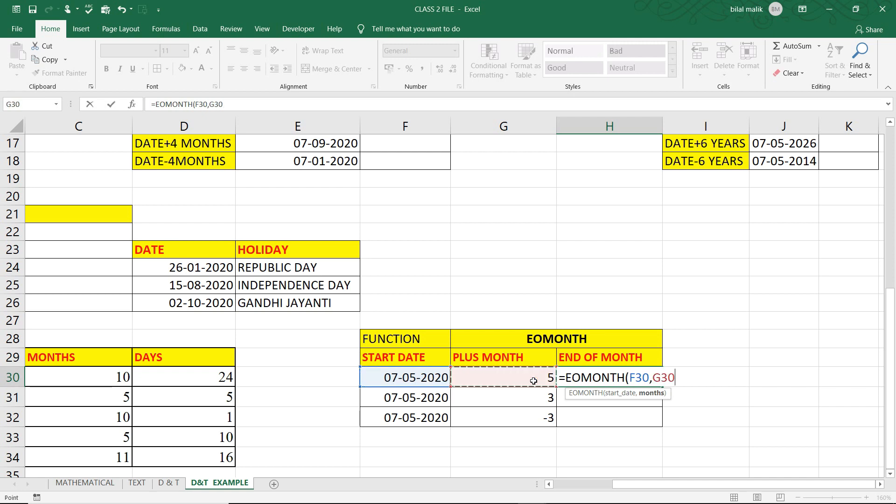
{"action": "type", "text": ")"}
{"action": "key", "text": "Return"}
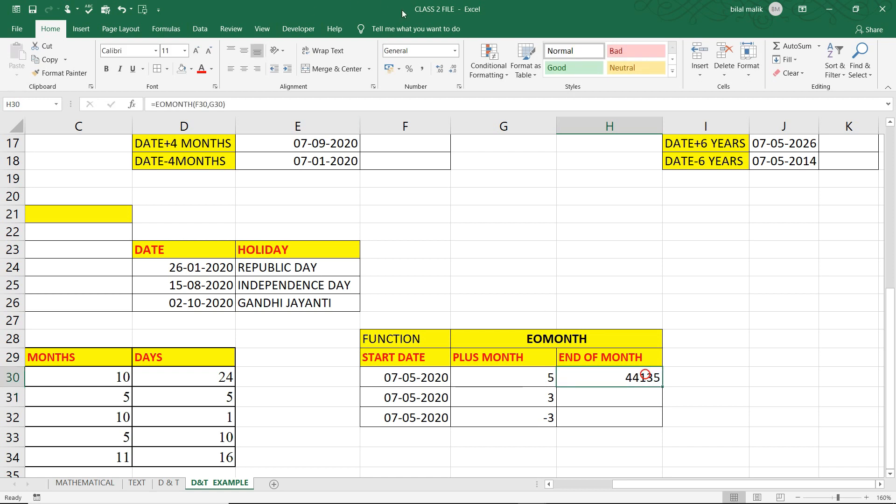
Format cell H30 as Short Date and fill it down the END OF MONTH column to H32
{"action": "left_click", "coordinate": [455, 50]}
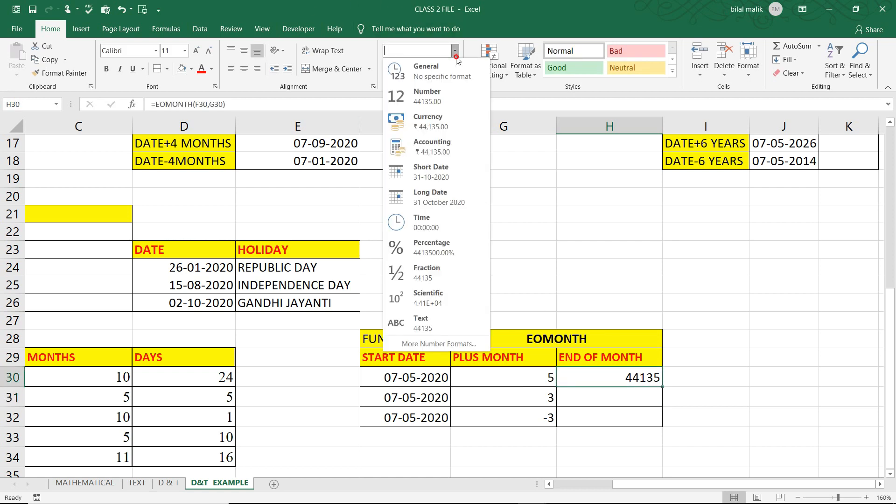
{"action": "left_click", "coordinate": [436, 171]}
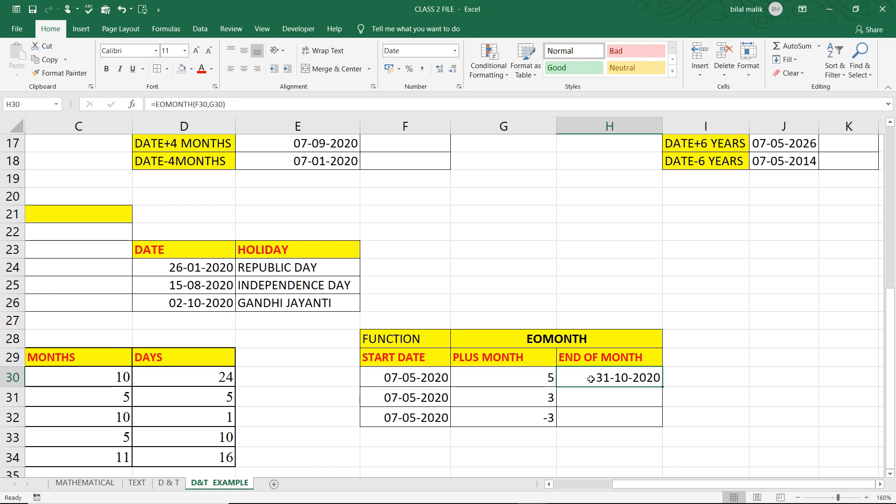
{"action": "left_click_drag", "start_coordinate": [617, 379], "coordinate": [621, 417]}
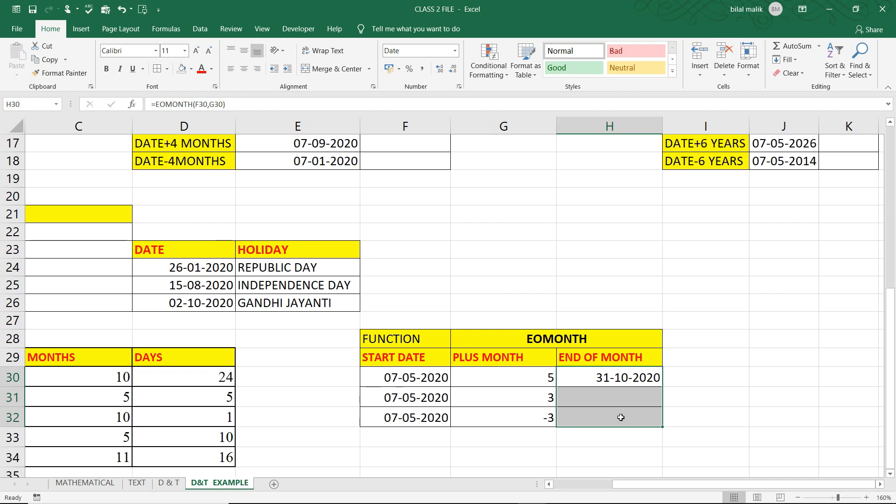
{"action": "key", "text": "ctrl+d"}
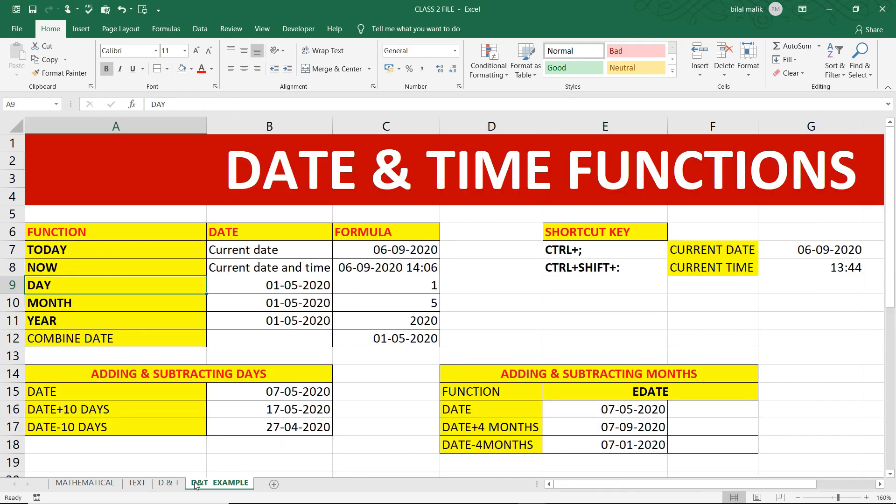
{"action": "key", "text": "Down"}
{"action": "key", "text": "Down"}
{"action": "key", "text": "Down"}
{"action": "key", "text": "Down"}
{"action": "key", "text": "Down"}
{"action": "key", "text": "Down"}
{"action": "key", "text": "Down"}
{"action": "key", "text": "Down"}
{"action": "key", "text": "Down"}
{"action": "key", "text": "Down"}
{"action": "key", "text": "Down"}
{"action": "key", "text": "Down"}
{"action": "key", "text": "Down"}
{"action": "key", "text": "Down"}
{"action": "key", "text": "Down"}
{"action": "key", "text": "Down"}
{"action": "key", "text": "Down"}
{"action": "key", "text": "Down"}
{"action": "key", "text": "Down"}
{"action": "key", "text": "Down"}
{"action": "key", "text": "Down"}
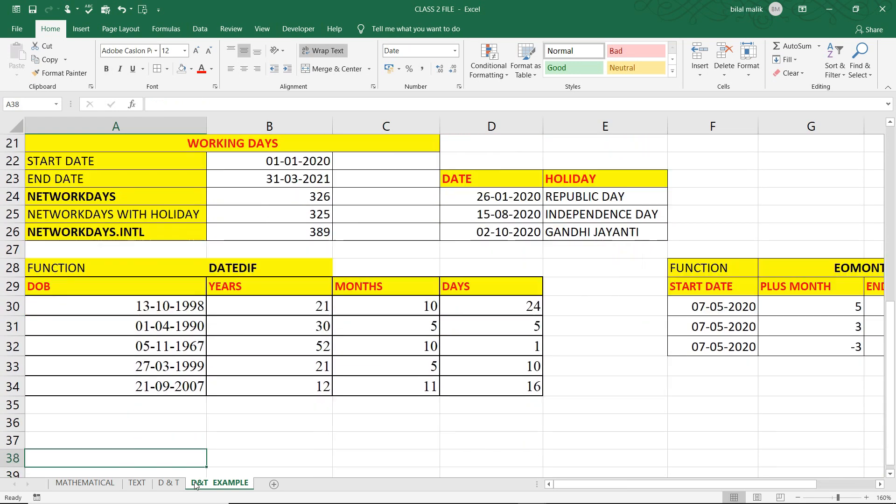
{"action": "key", "text": "Down"}
{"action": "key", "text": "Down"}
{"action": "key", "text": "Down"}
{"action": "key", "text": "Down"}
{"action": "key", "text": "Down"}
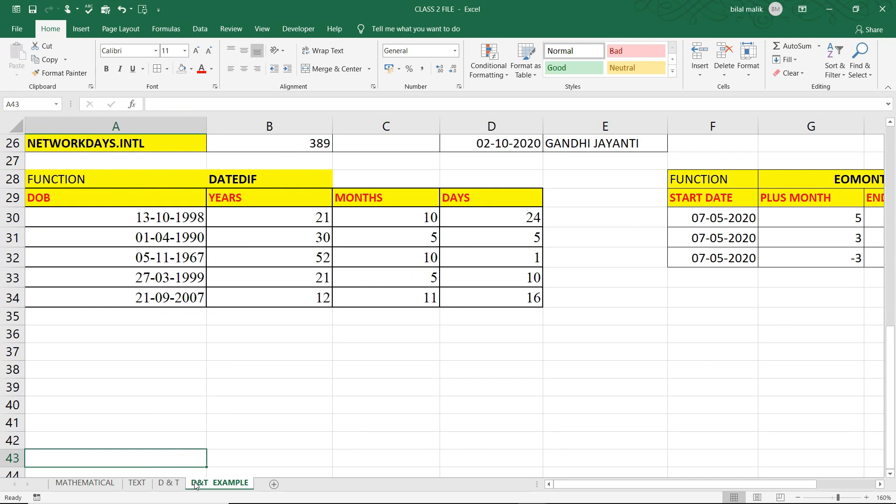